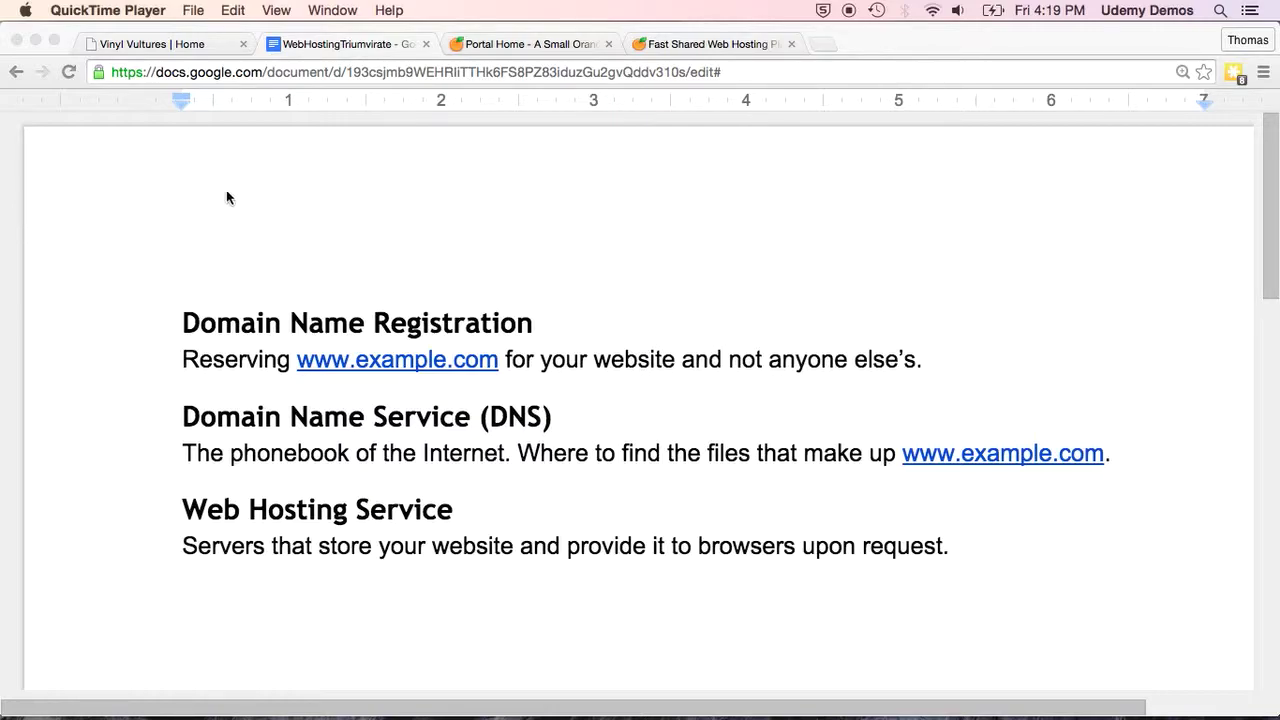
Step: Switch to the A Small Orange customer portal and open the order form for new services
{"action": "left_click", "coordinate": [505, 44]}
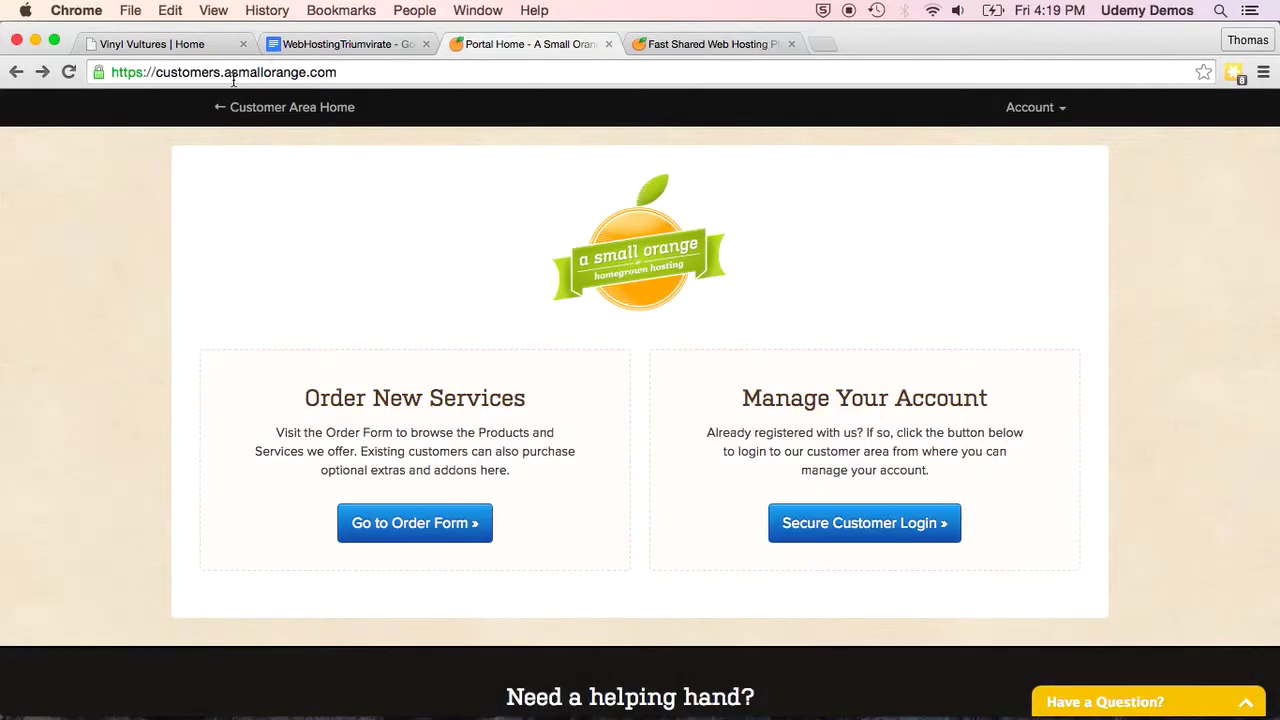
{"action": "left_click", "coordinate": [234, 73]}
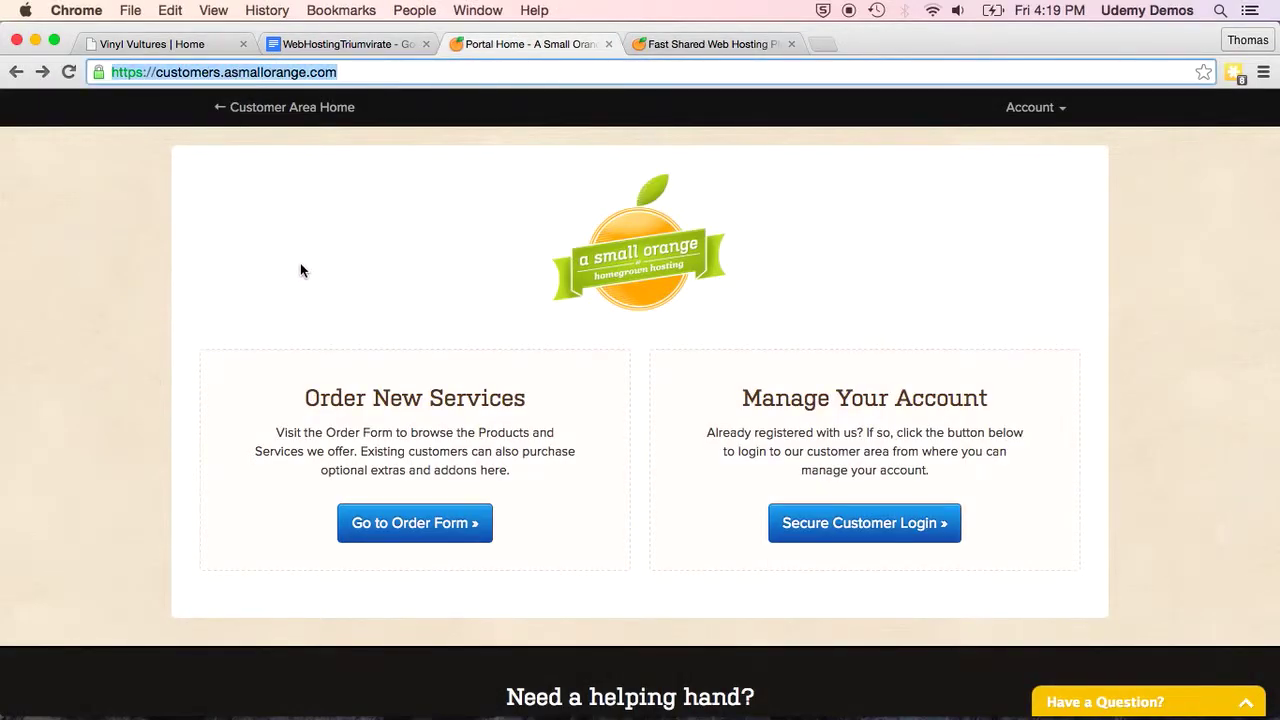
{"action": "left_click", "coordinate": [377, 273]}
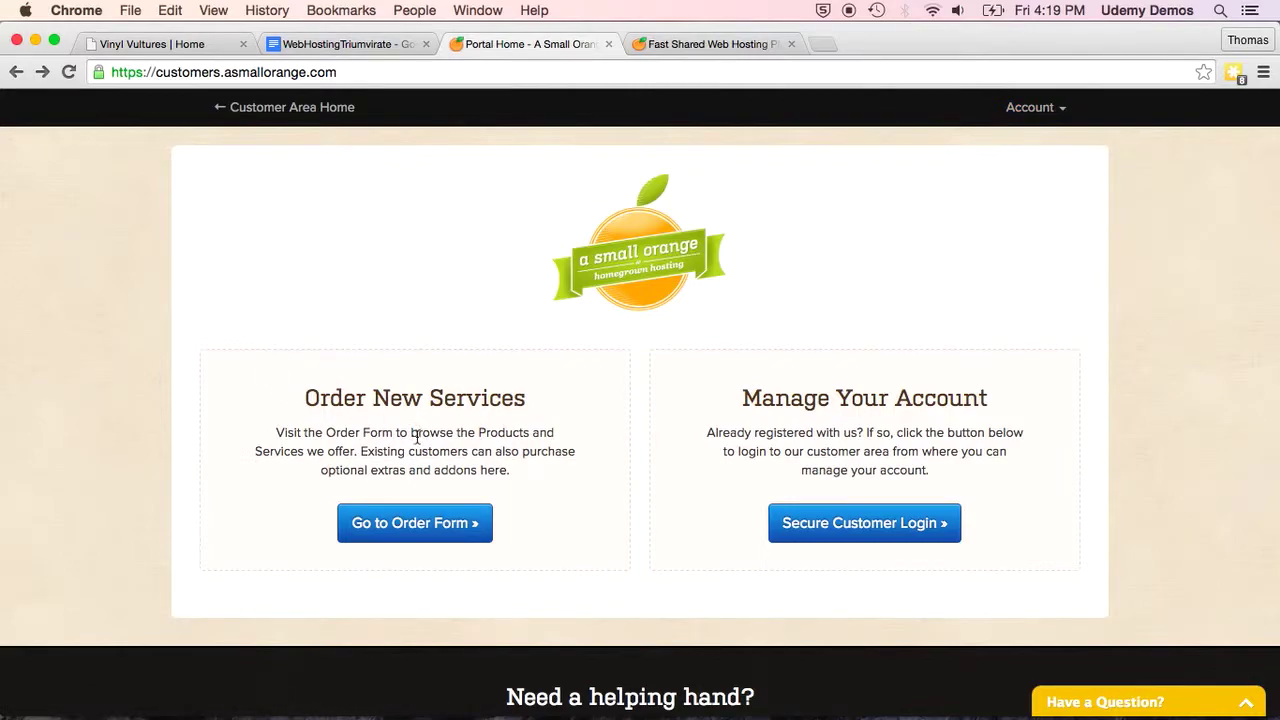
{"action": "left_click", "coordinate": [390, 524]}
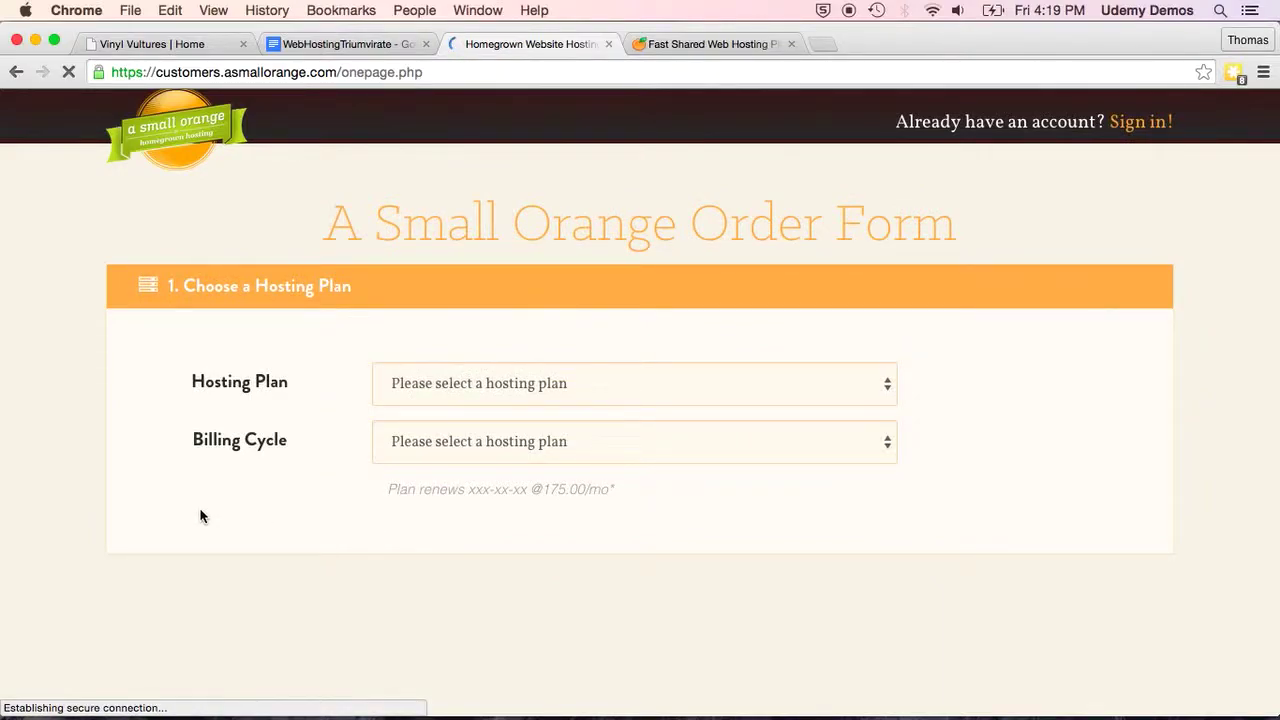
Step: Look through the order form's sections and clear the pre-filled password in the billing information
{"action": "scroll", "coordinate": [200, 515], "scroll_direction": "down", "scroll_amount": 5}
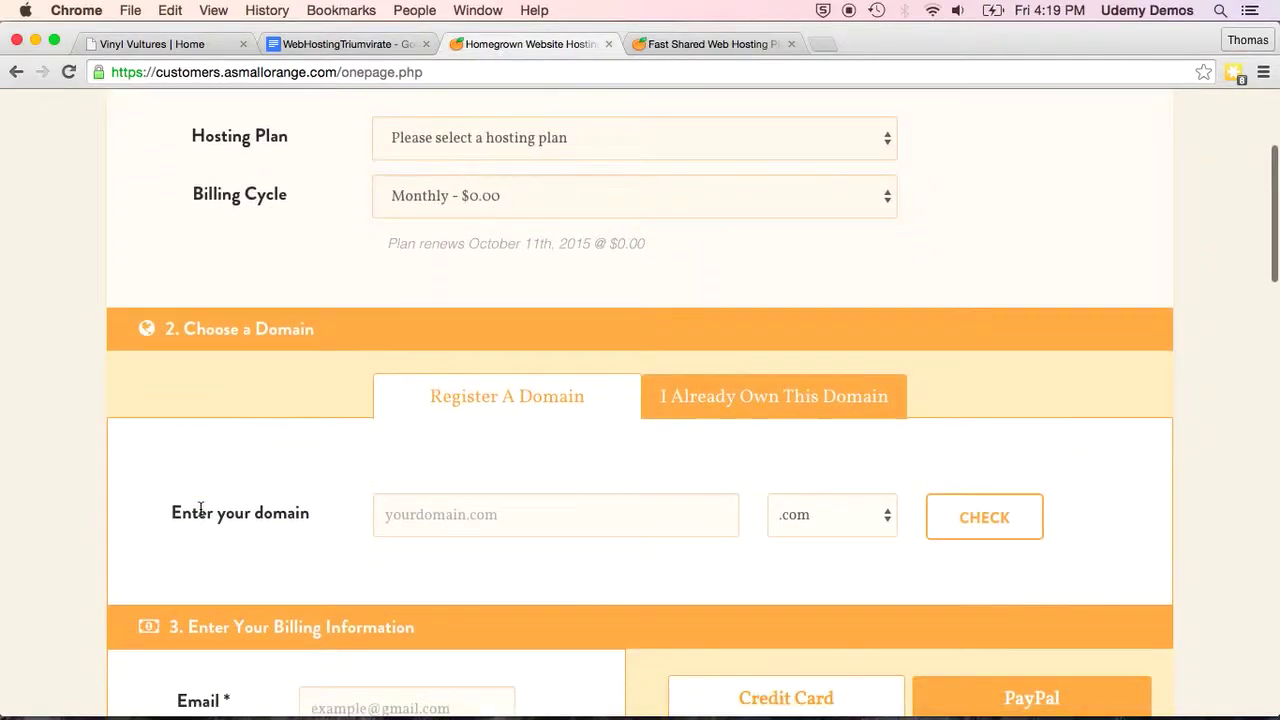
{"action": "scroll", "coordinate": [200, 512], "scroll_direction": "down", "scroll_amount": 10}
{"action": "scroll", "coordinate": [200, 434], "scroll_direction": "up", "scroll_amount": 10}
{"action": "scroll", "coordinate": [200, 514], "scroll_direction": "down", "scroll_amount": 8}
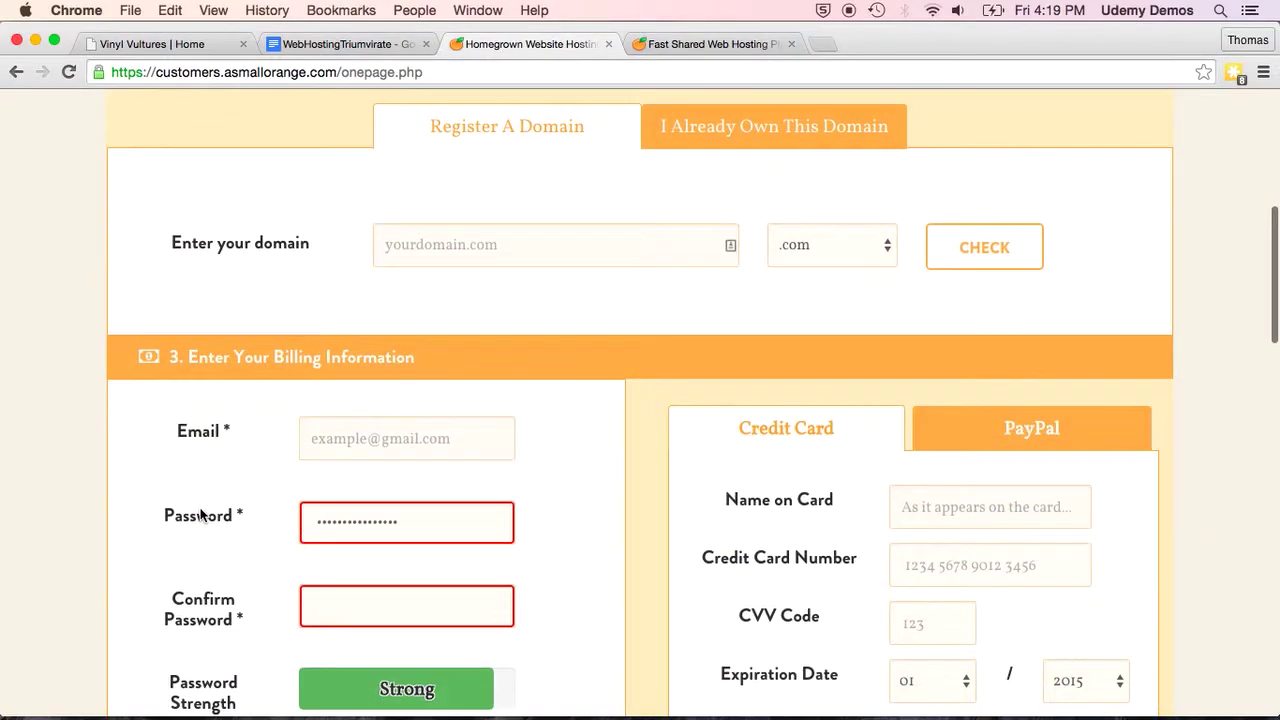
{"action": "double_click", "coordinate": [377, 517]}
{"action": "key", "text": "BackSpace"}
Step: Review the available hosting plans in the order form's plan selection without choosing one
{"action": "scroll", "coordinate": [377, 517], "scroll_direction": "up", "scroll_amount": 5}
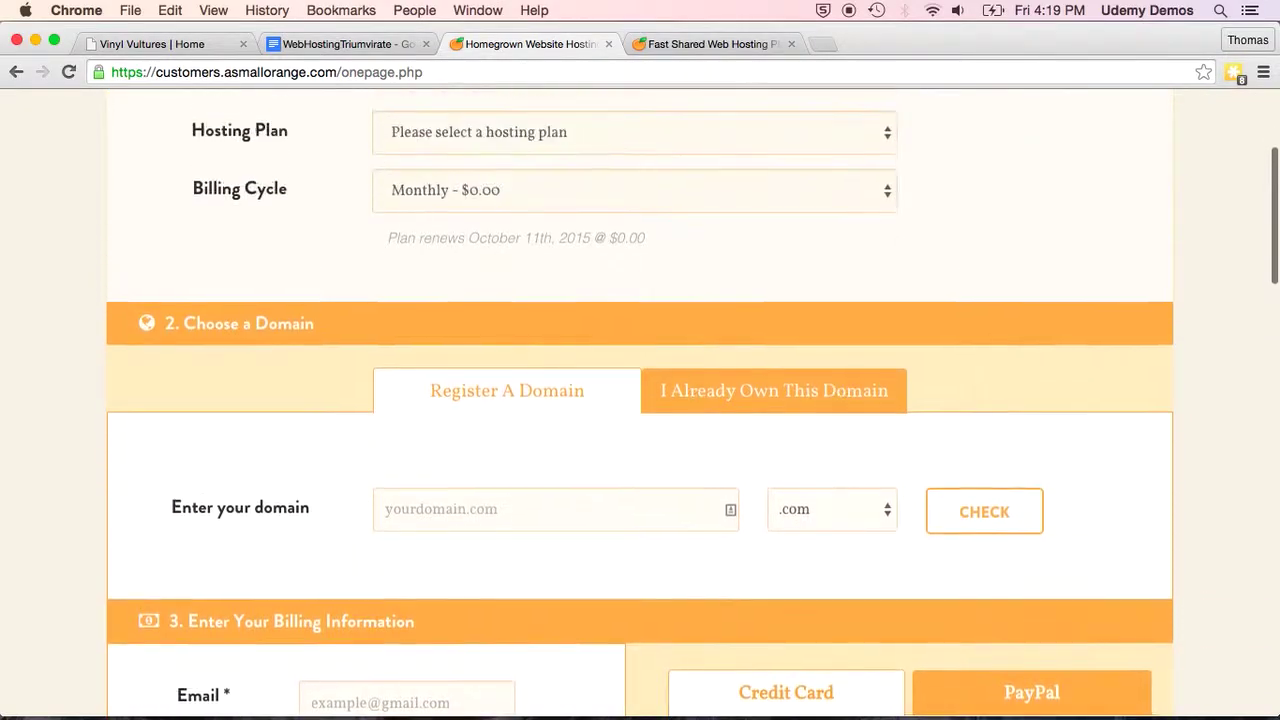
{"action": "scroll", "coordinate": [520, 491], "scroll_direction": "up", "scroll_amount": 5}
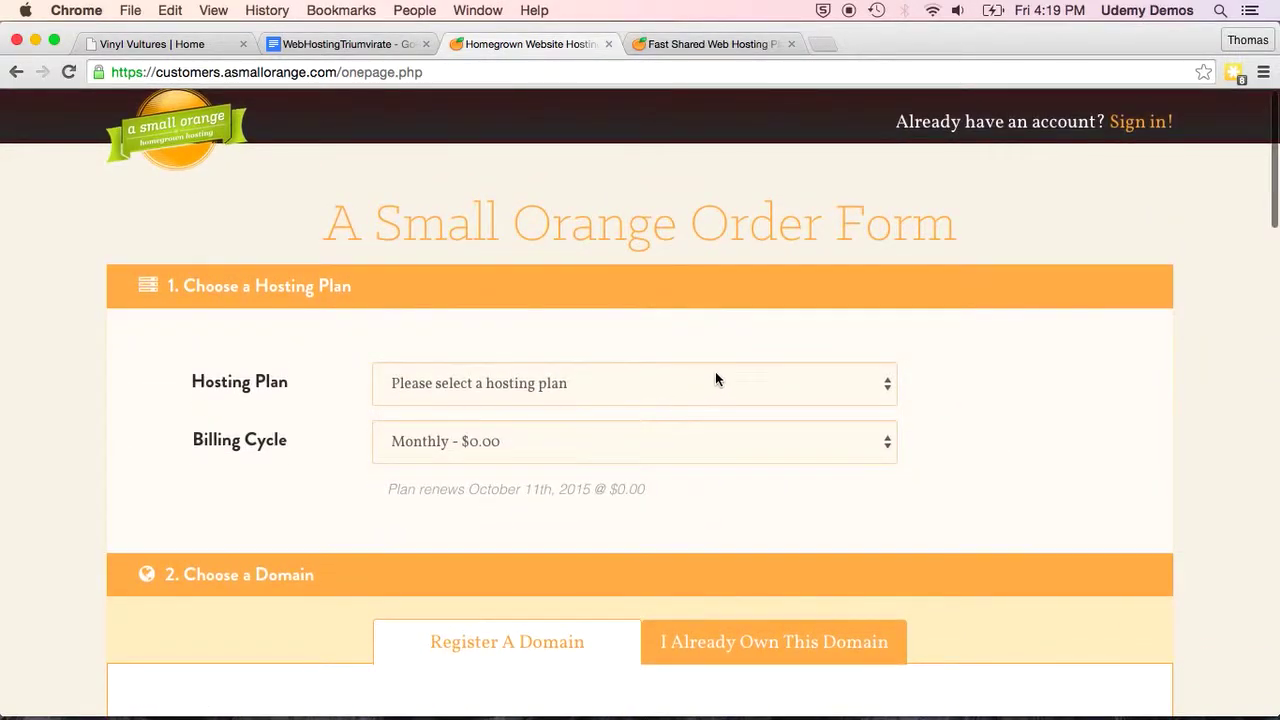
{"action": "left_click", "coordinate": [716, 377]}
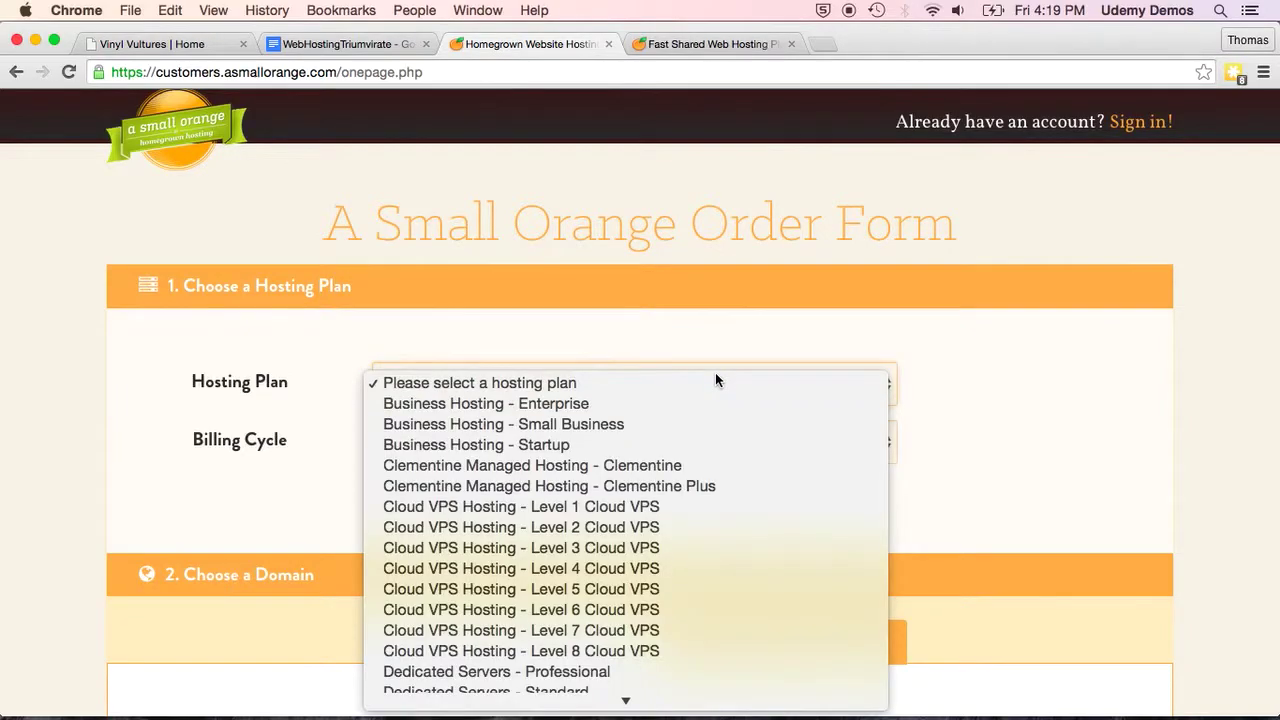
{"action": "scroll", "coordinate": [689, 473], "scroll_direction": "down", "scroll_amount": 5}
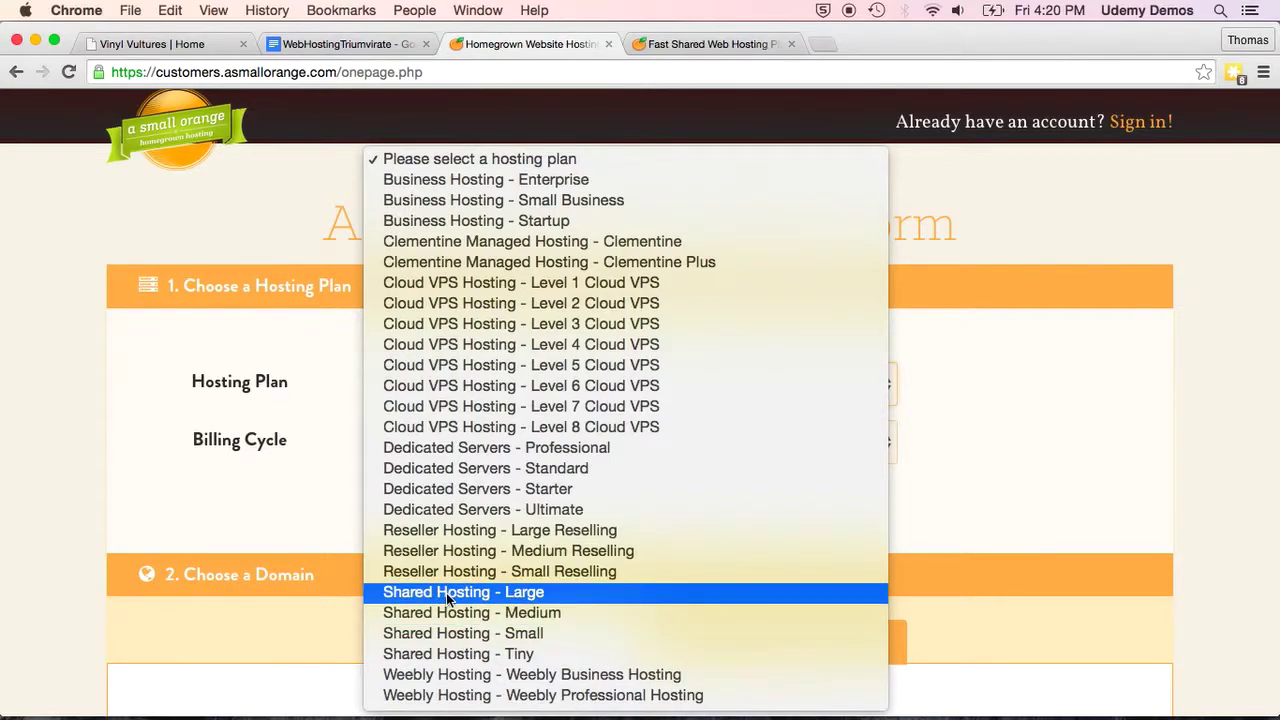
{"action": "left_click", "coordinate": [1086, 448]}
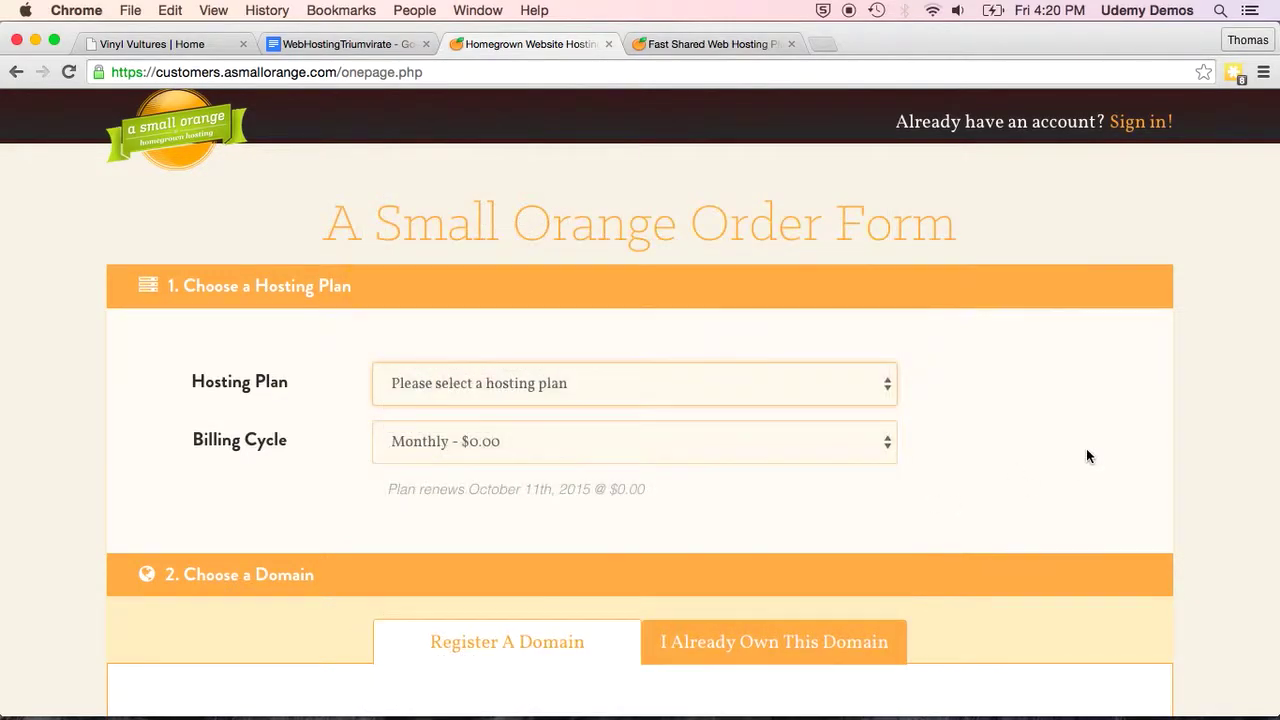
Step: Switch to the shared hosting page and look over the Small, tiny, Medium and Large plans
{"action": "left_click", "coordinate": [687, 49]}
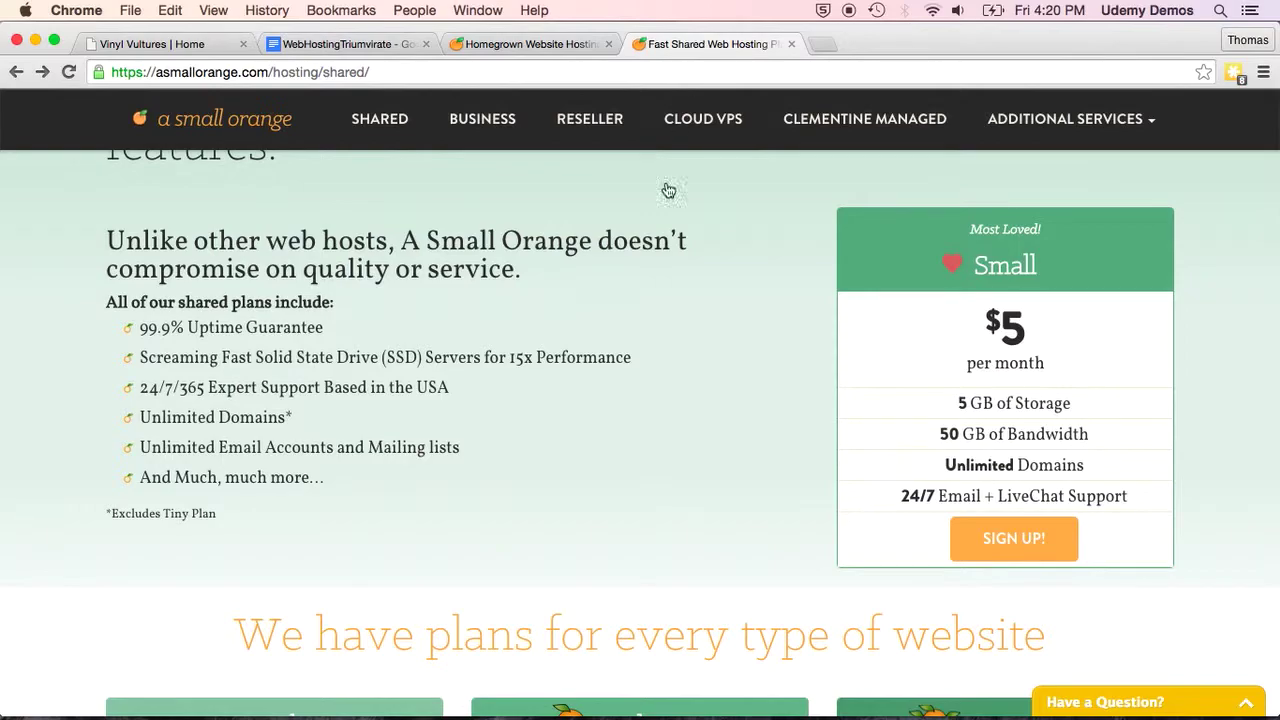
{"action": "scroll", "coordinate": [658, 430], "scroll_direction": "up", "scroll_amount": 1}
{"action": "scroll", "coordinate": [658, 430], "scroll_direction": "down", "scroll_amount": 1}
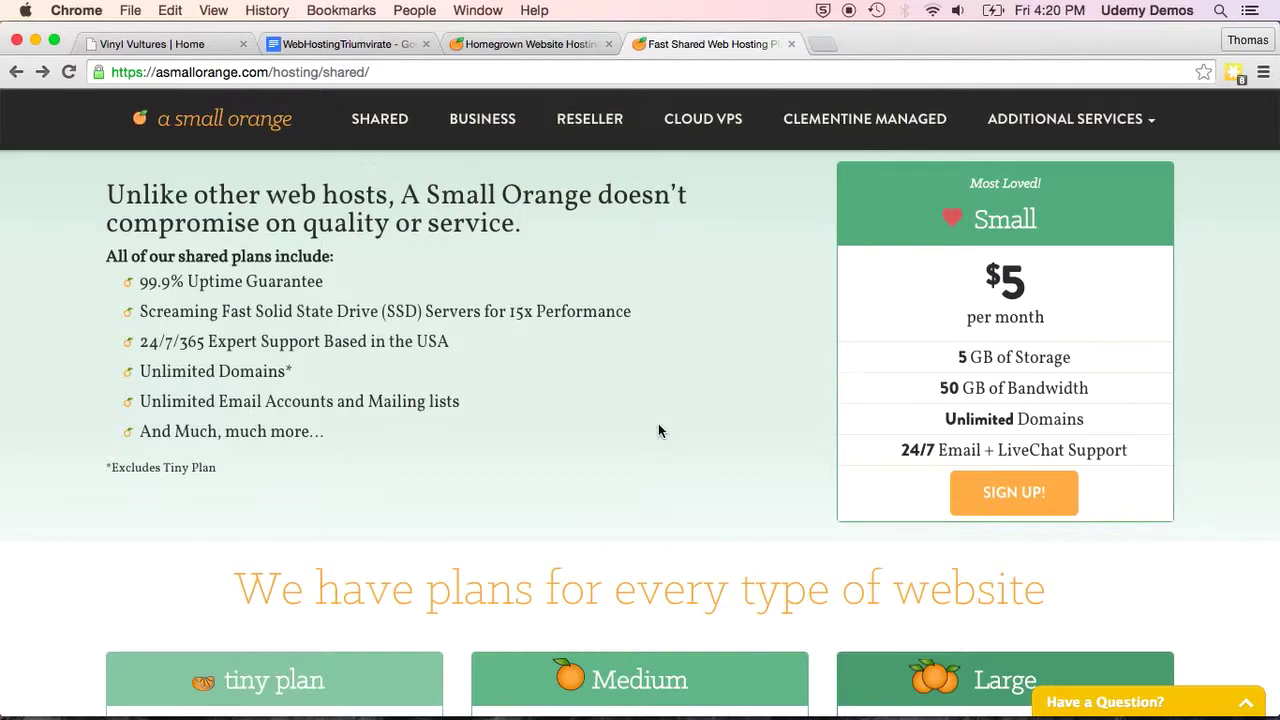
{"action": "scroll", "coordinate": [658, 430], "scroll_direction": "down", "scroll_amount": 5}
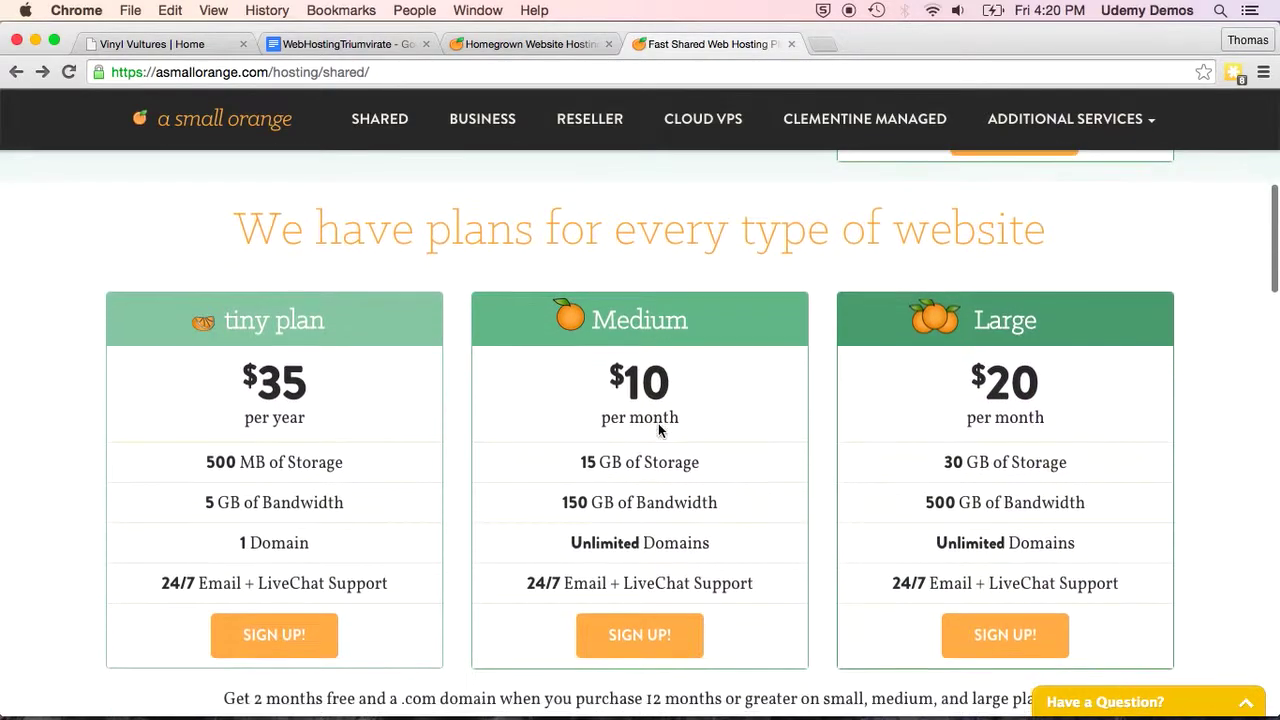
{"action": "scroll", "coordinate": [658, 430], "scroll_direction": "up", "scroll_amount": 4}
{"action": "scroll", "coordinate": [658, 425], "scroll_direction": "down", "scroll_amount": 2}
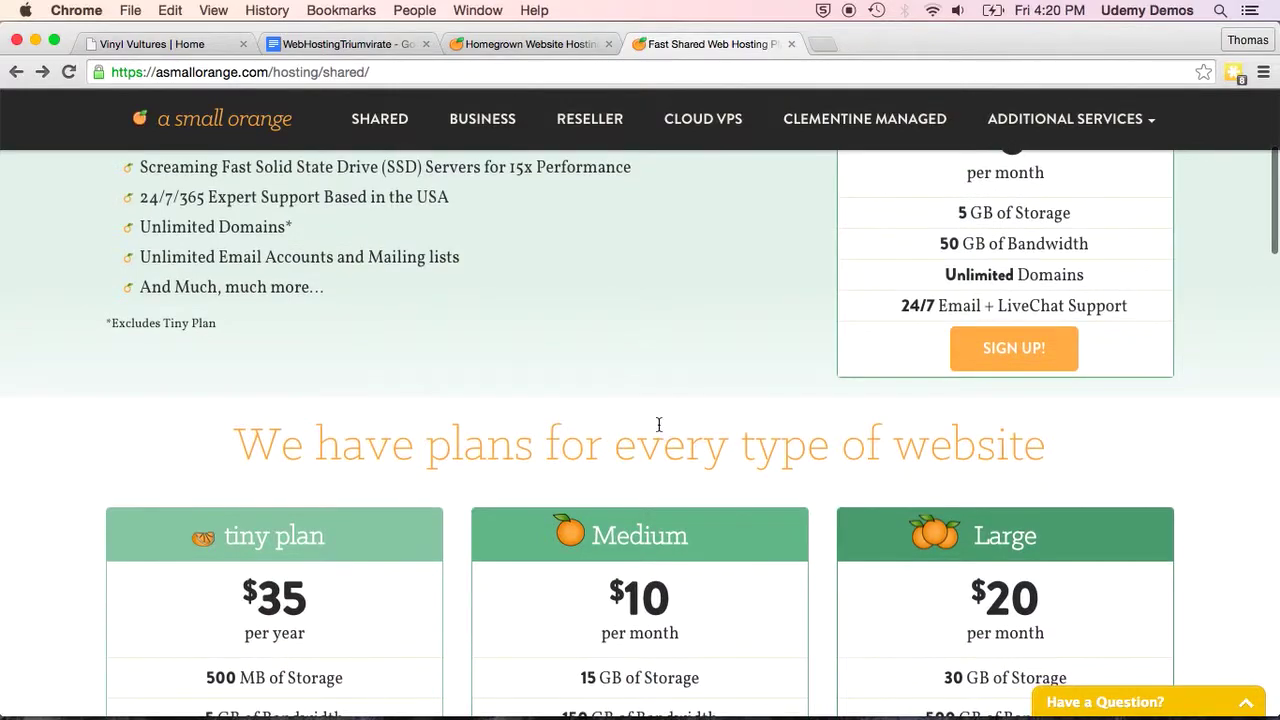
{"action": "scroll", "coordinate": [658, 423], "scroll_direction": "down", "scroll_amount": 5}
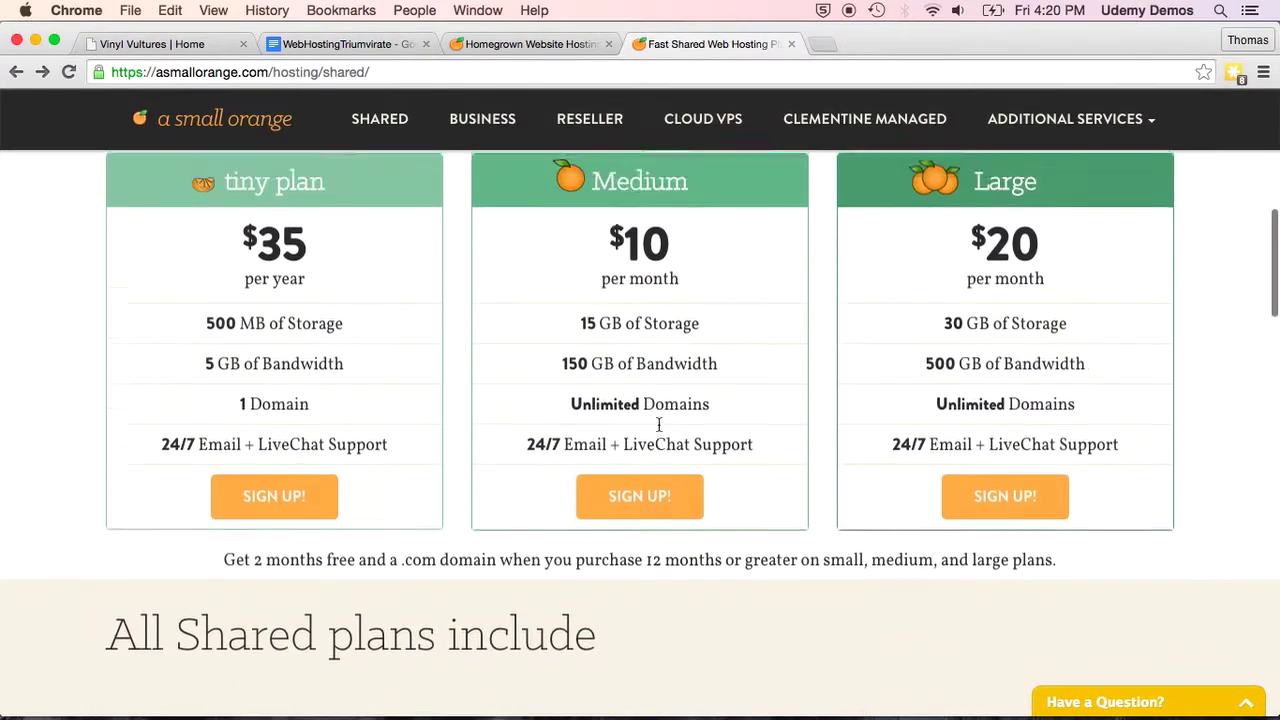
{"action": "scroll", "coordinate": [658, 425], "scroll_direction": "up", "scroll_amount": 7}
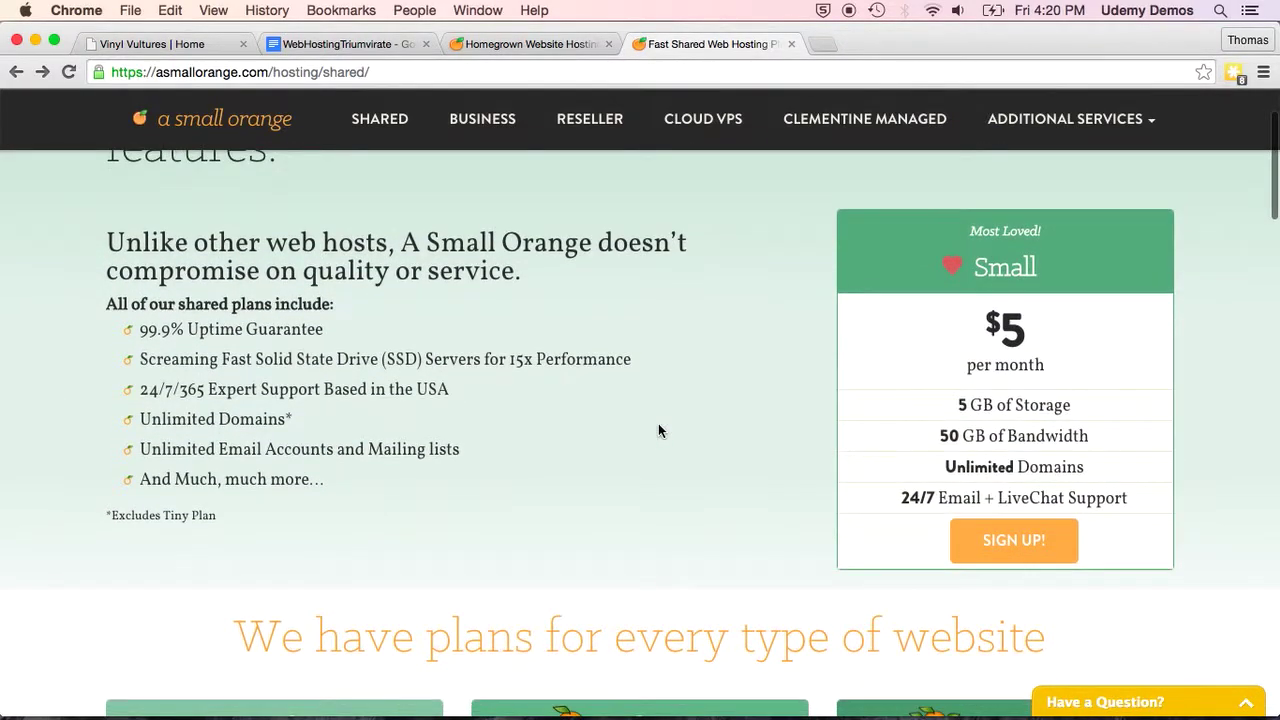
{"action": "scroll", "coordinate": [658, 430], "scroll_direction": "down", "scroll_amount": 4}
{"action": "scroll", "coordinate": [658, 430], "scroll_direction": "up", "scroll_amount": 4}
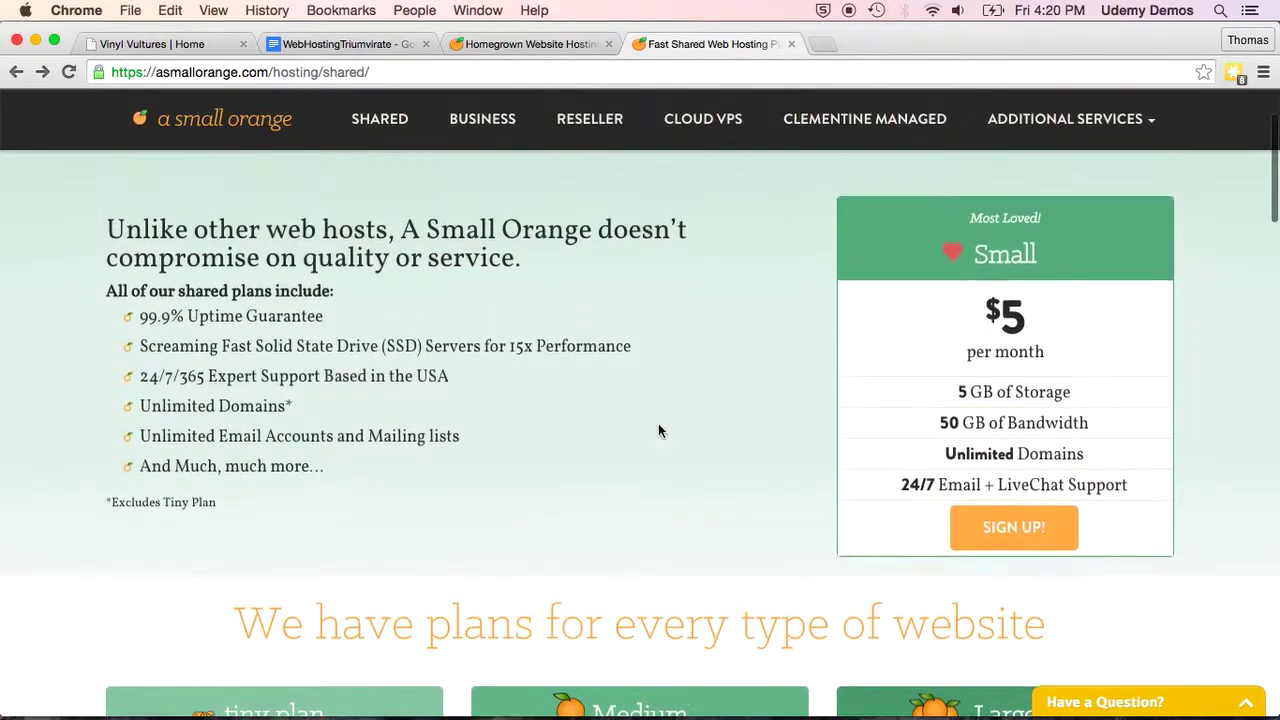
{"action": "scroll", "coordinate": [658, 430], "scroll_direction": "down", "scroll_amount": 6}
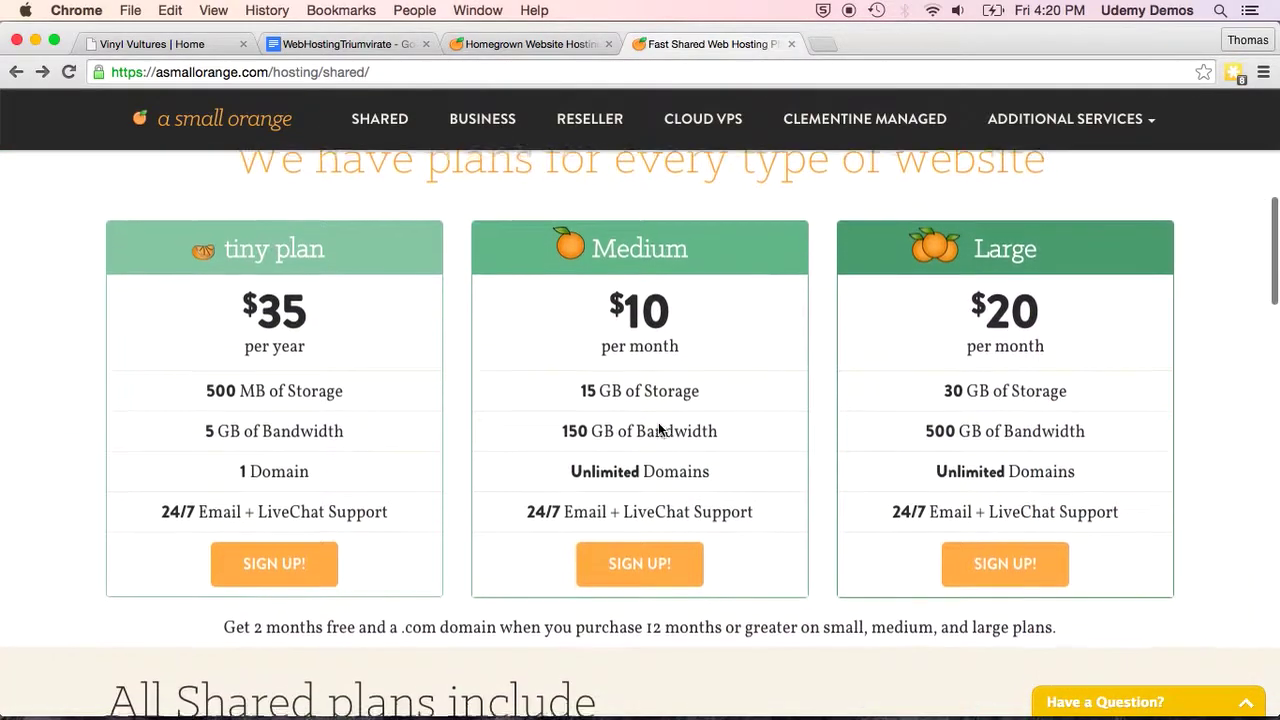
{"action": "scroll", "coordinate": [658, 428], "scroll_direction": "up", "scroll_amount": 7}
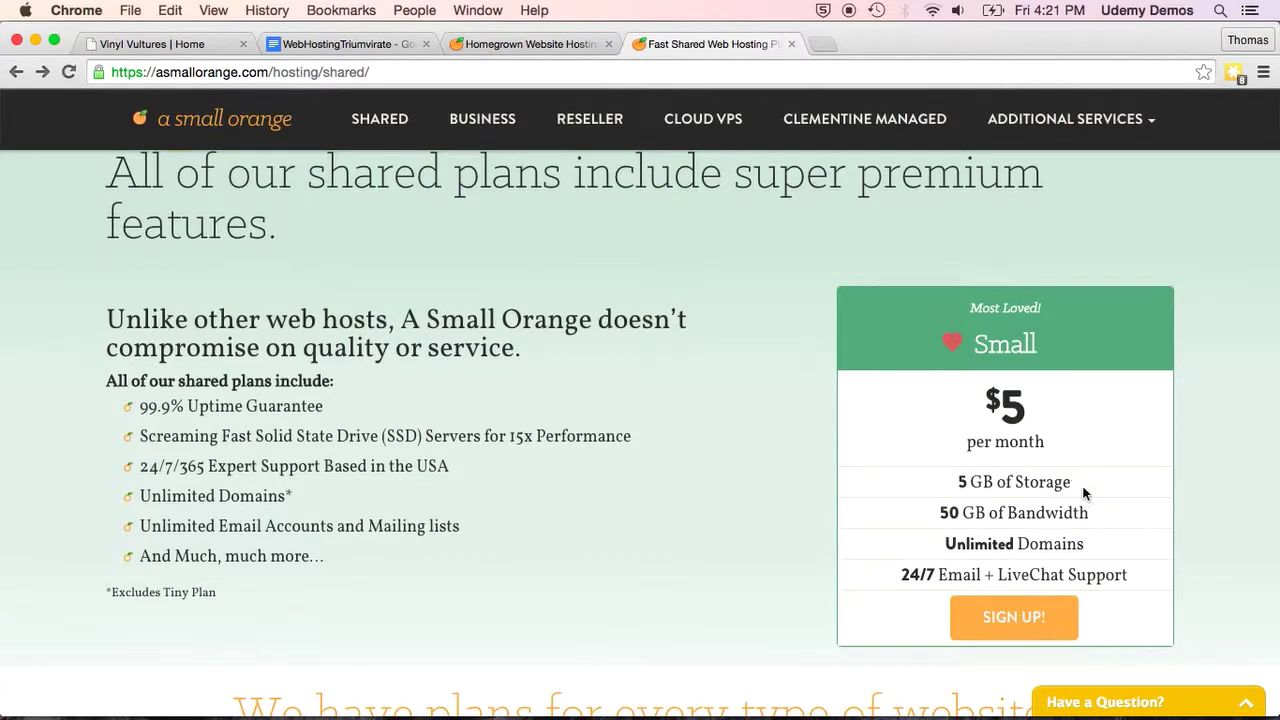
Step: Compare the tiny plan's price, storage, bandwidth and domain allowance with the Small, Medium and Large shared plans
{"action": "scroll", "coordinate": [1058, 488], "scroll_direction": "down", "scroll_amount": 3}
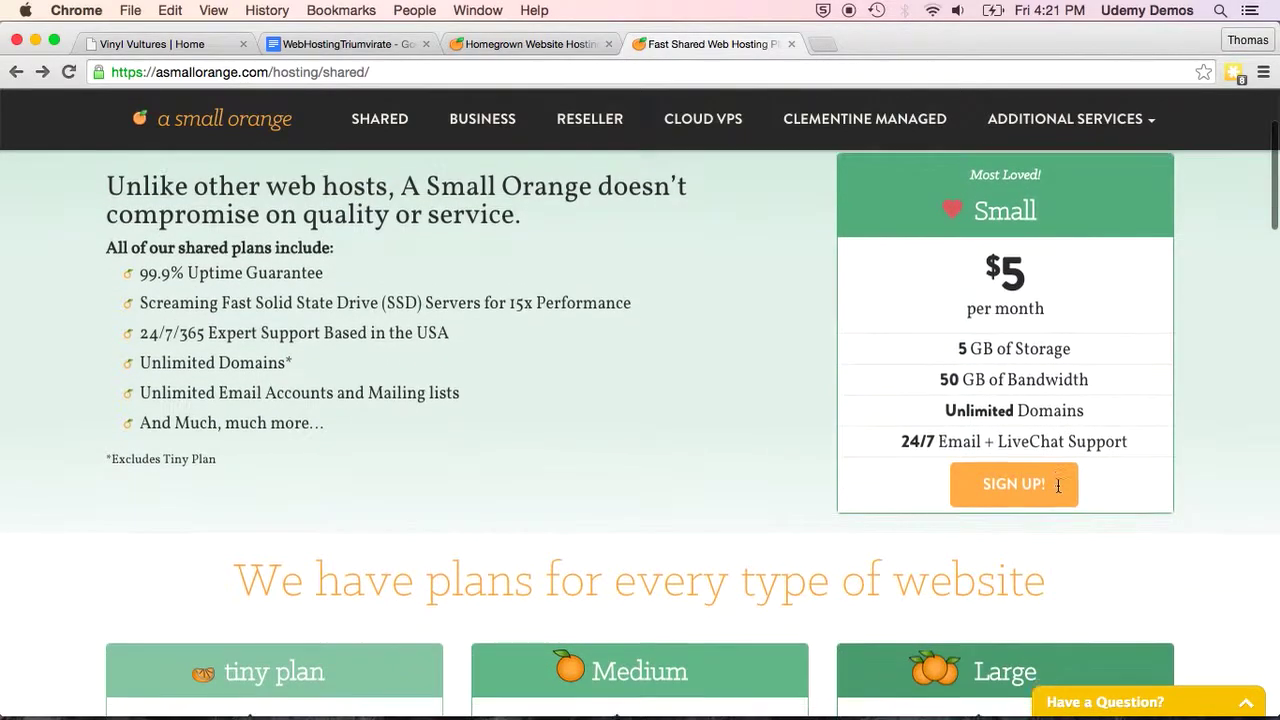
{"action": "scroll", "coordinate": [1058, 490], "scroll_direction": "down", "scroll_amount": 3}
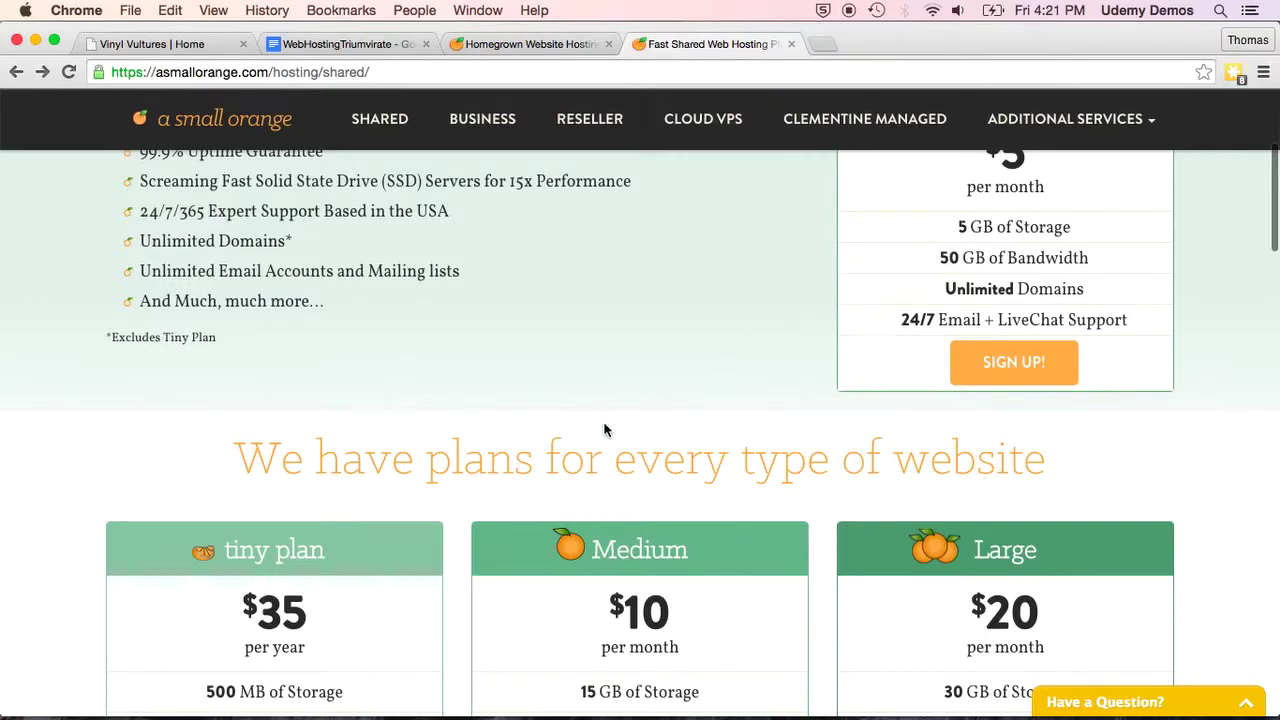
{"action": "scroll", "coordinate": [522, 453], "scroll_direction": "down", "scroll_amount": 1}
{"action": "scroll", "coordinate": [522, 453], "scroll_direction": "down", "scroll_amount": 1}
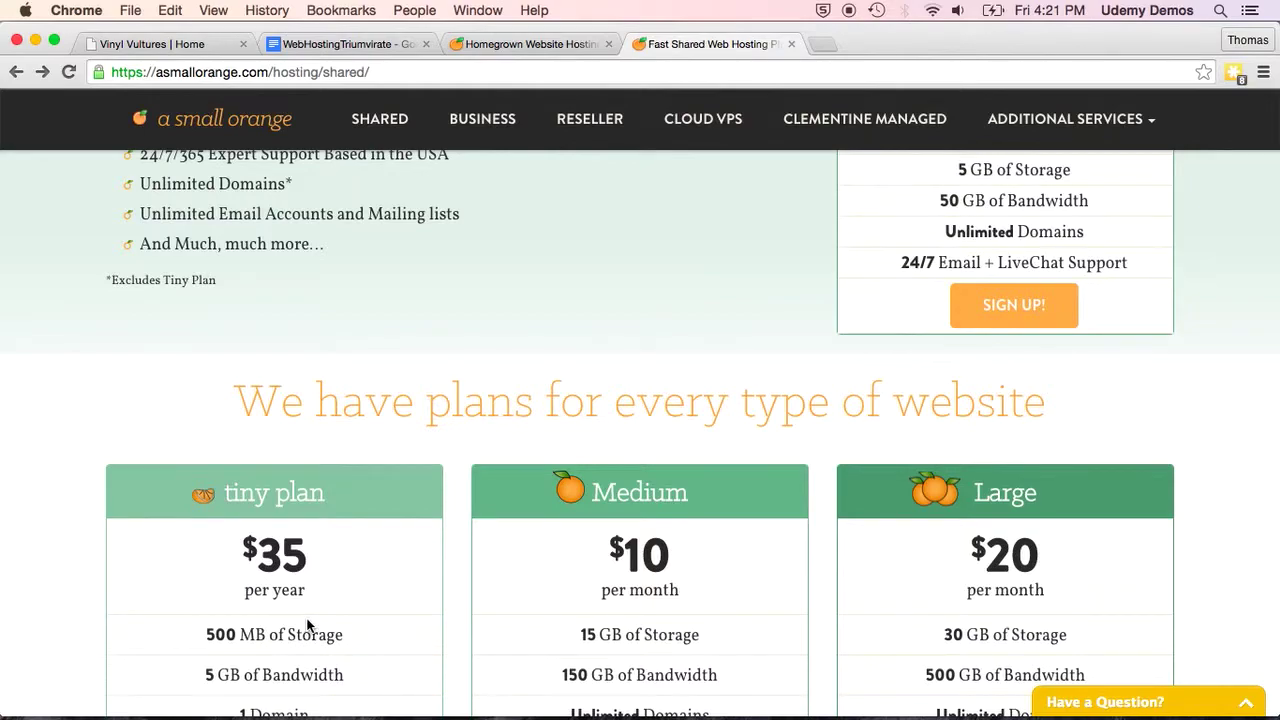
{"action": "scroll", "coordinate": [307, 625], "scroll_direction": "up", "scroll_amount": 1}
{"action": "scroll", "coordinate": [307, 620], "scroll_direction": "down", "scroll_amount": 4}
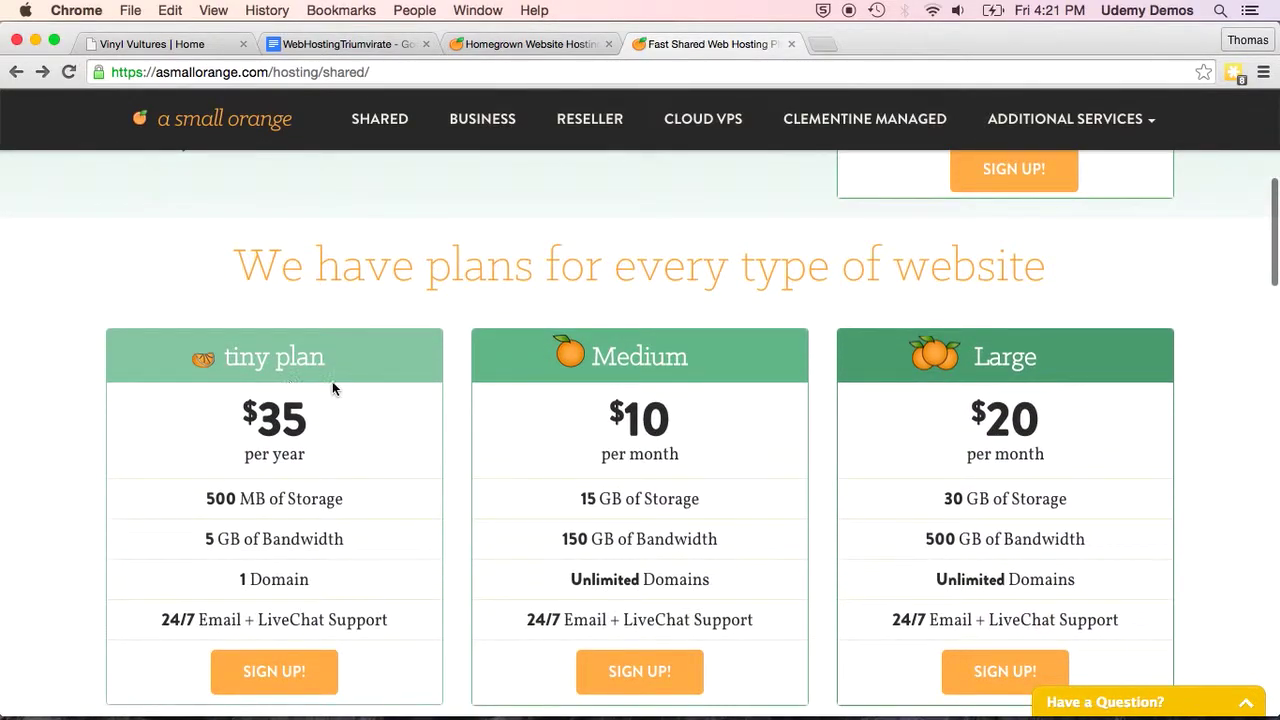
{"action": "scroll", "coordinate": [305, 352], "scroll_direction": "up", "scroll_amount": 5}
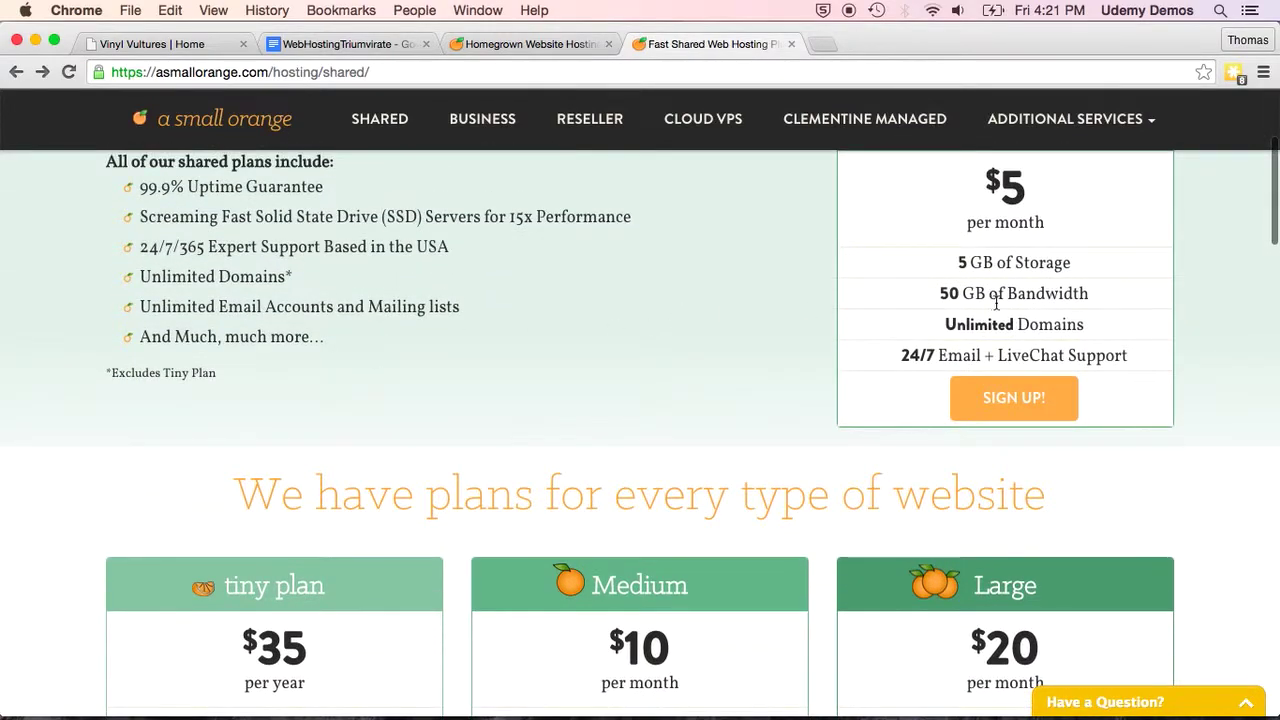
{"action": "scroll", "coordinate": [954, 290], "scroll_direction": "down", "scroll_amount": 4}
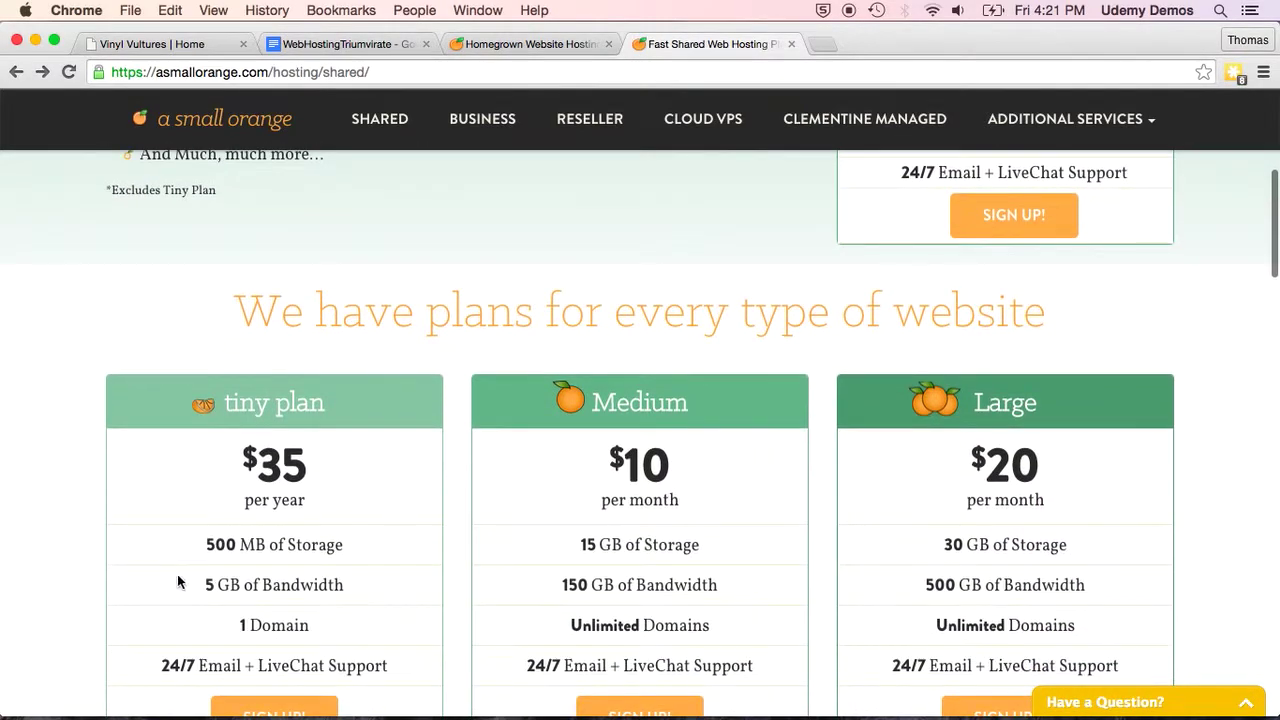
{"action": "scroll", "coordinate": [390, 560], "scroll_direction": "up", "scroll_amount": 5}
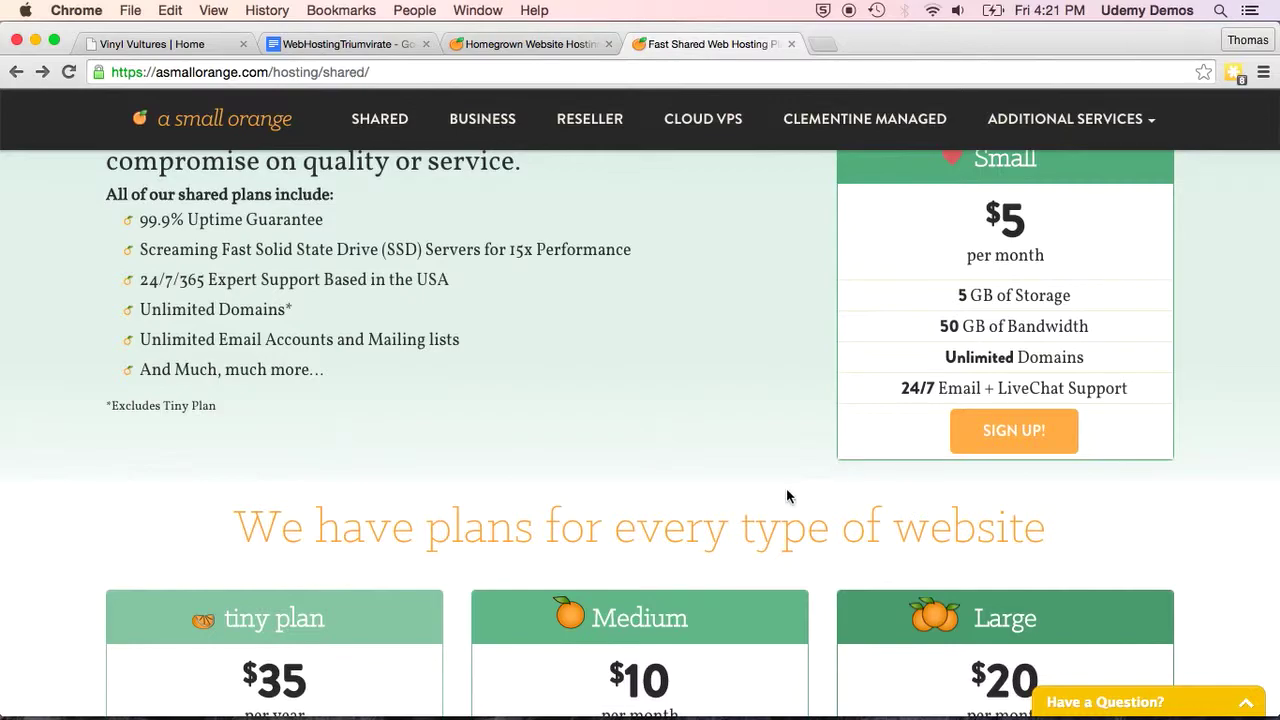
{"action": "scroll", "coordinate": [786, 494], "scroll_direction": "down", "scroll_amount": 4}
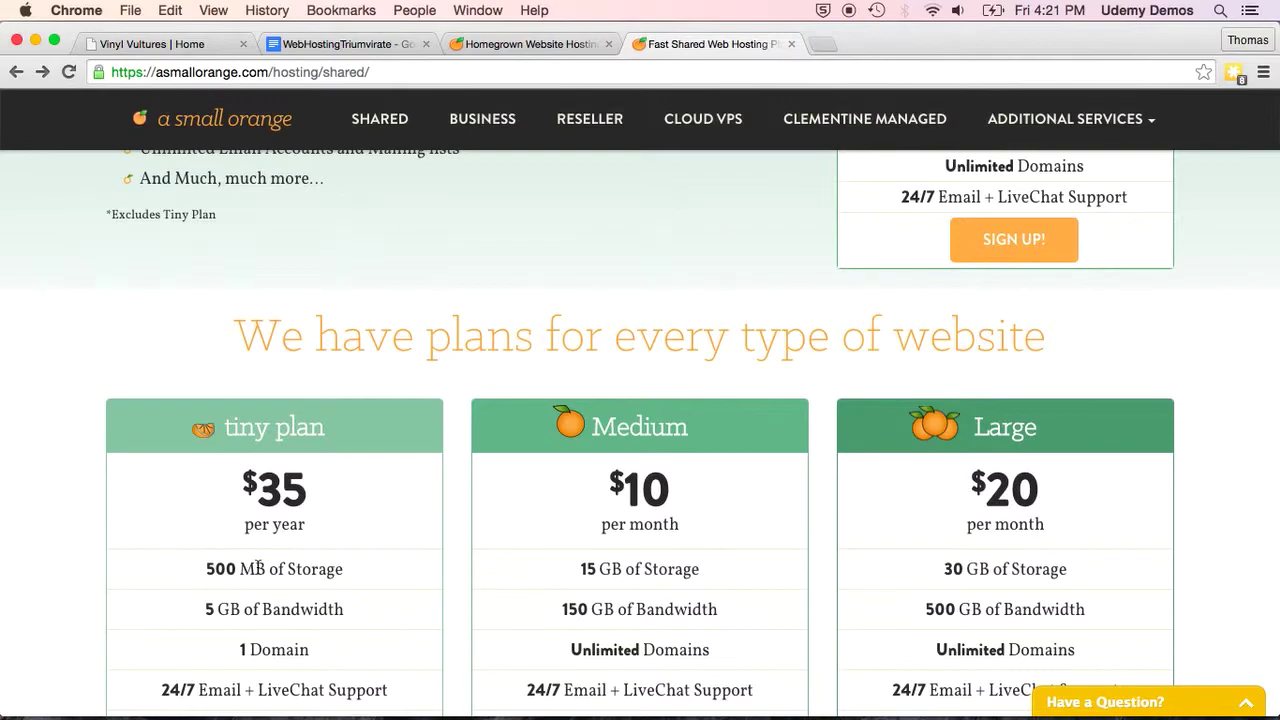
{"action": "scroll", "coordinate": [258, 568], "scroll_direction": "down", "scroll_amount": 2}
{"action": "scroll", "coordinate": [258, 568], "scroll_direction": "down", "scroll_amount": 1}
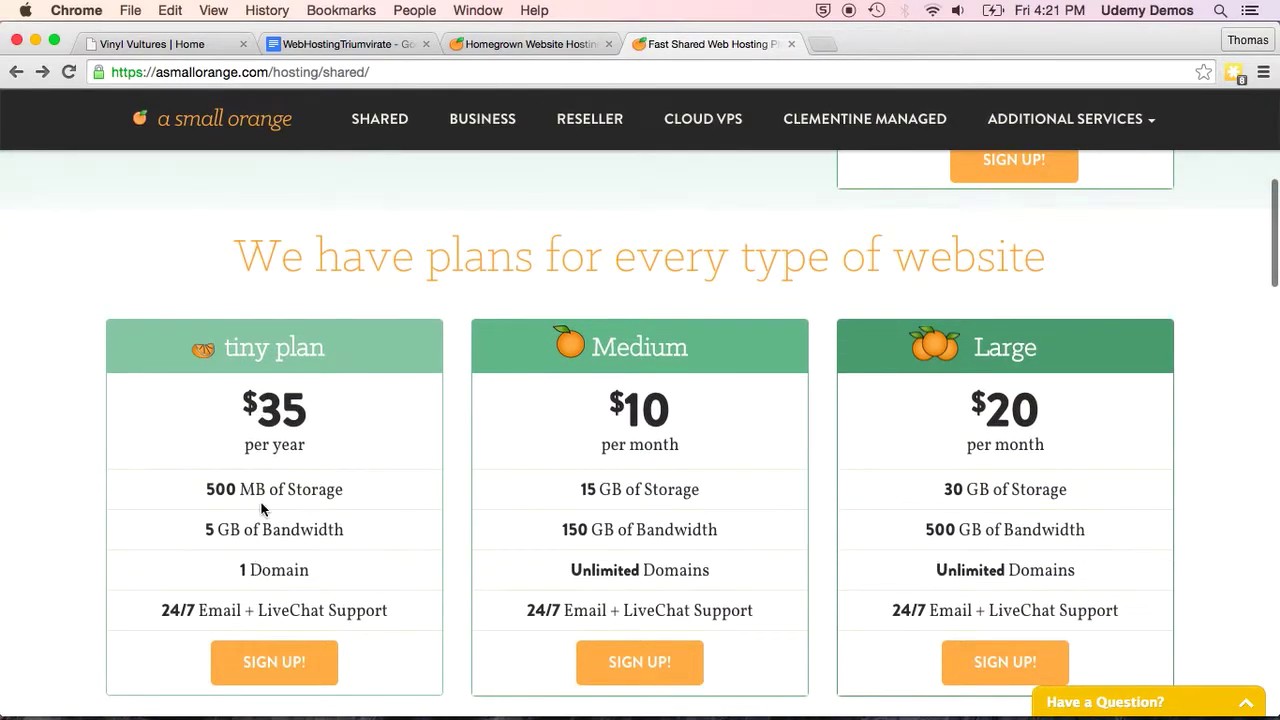
{"action": "scroll", "coordinate": [262, 509], "scroll_direction": "up", "scroll_amount": 5}
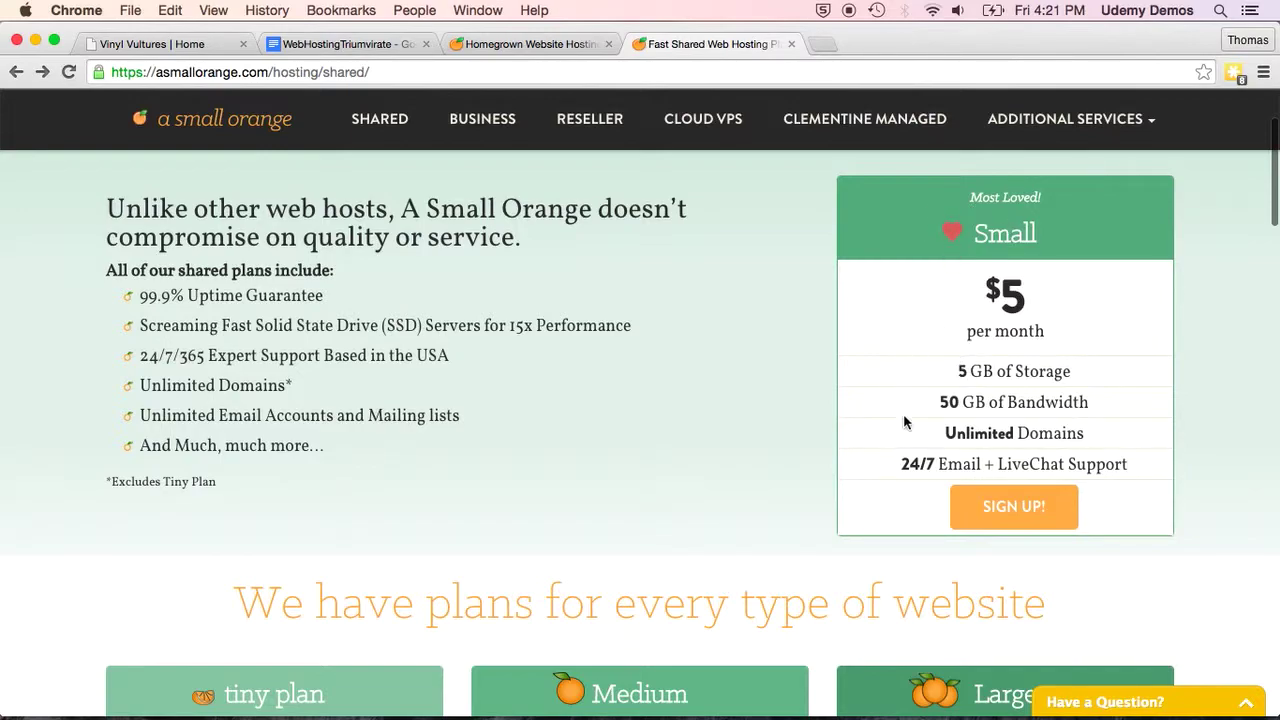
{"action": "scroll", "coordinate": [906, 423], "scroll_direction": "down", "scroll_amount": 4}
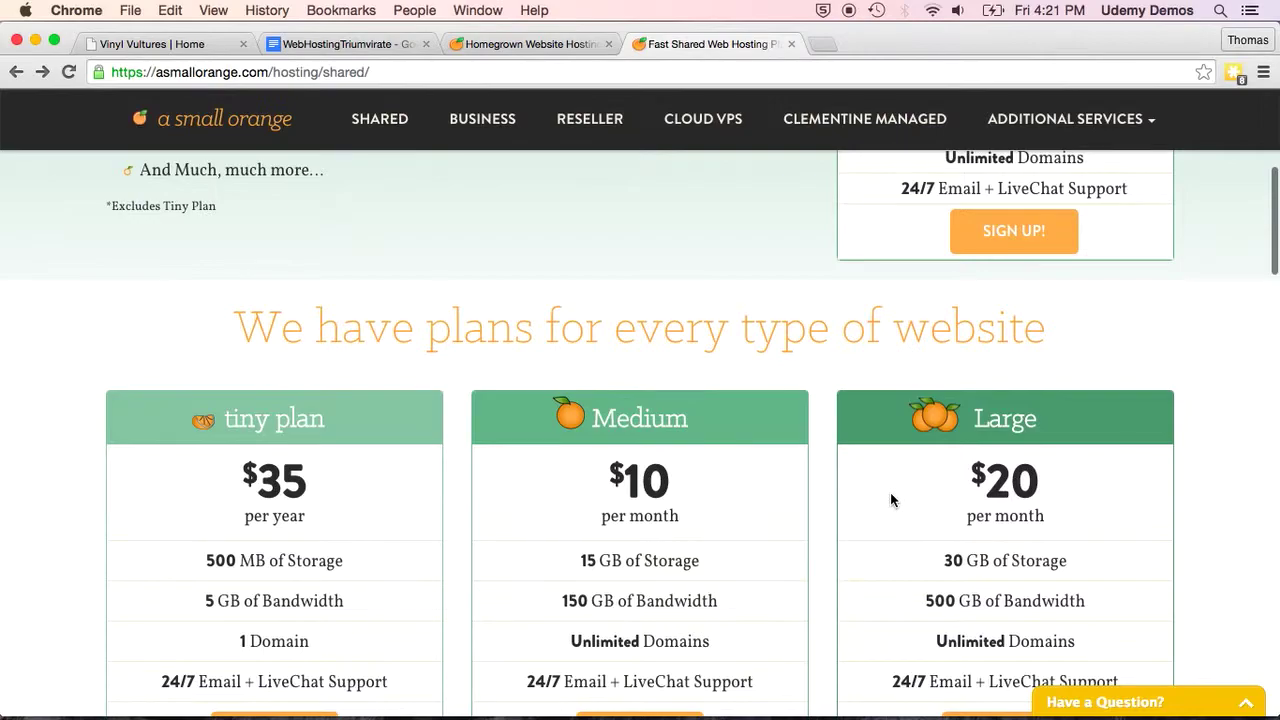
{"action": "scroll", "coordinate": [890, 495], "scroll_direction": "down", "scroll_amount": 2}
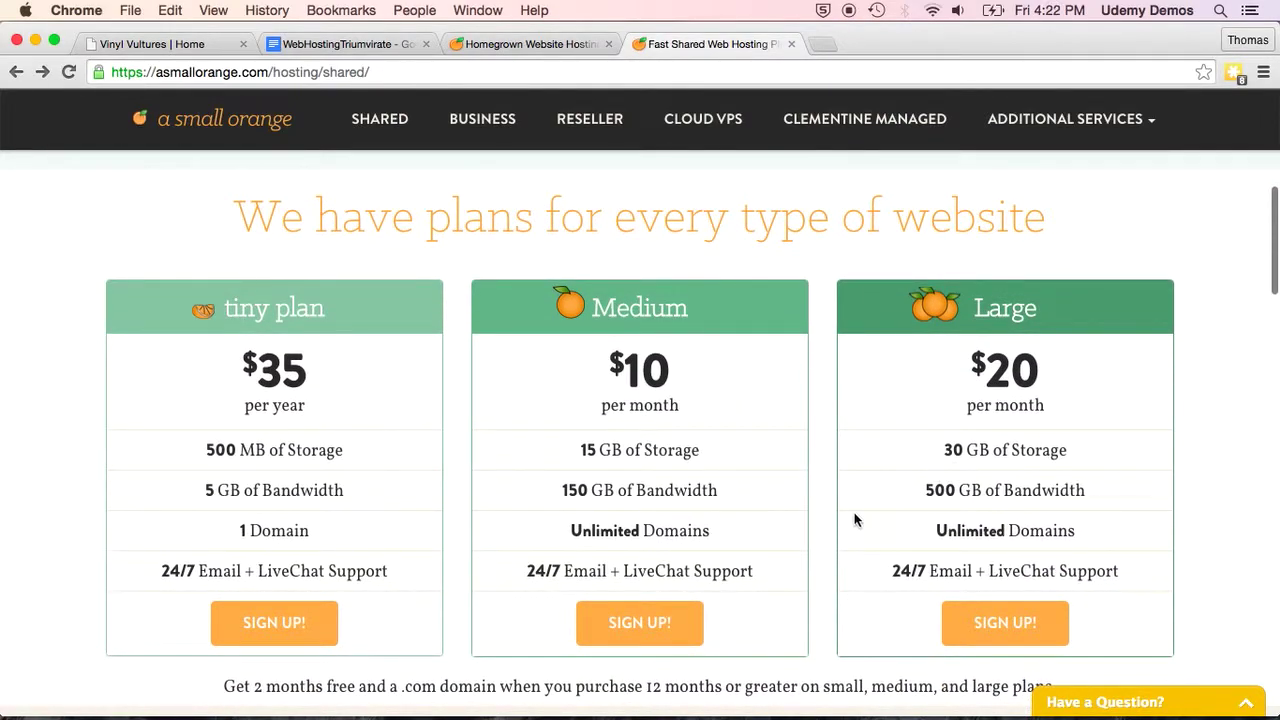
{"action": "scroll", "coordinate": [786, 384], "scroll_direction": "down", "scroll_amount": 8}
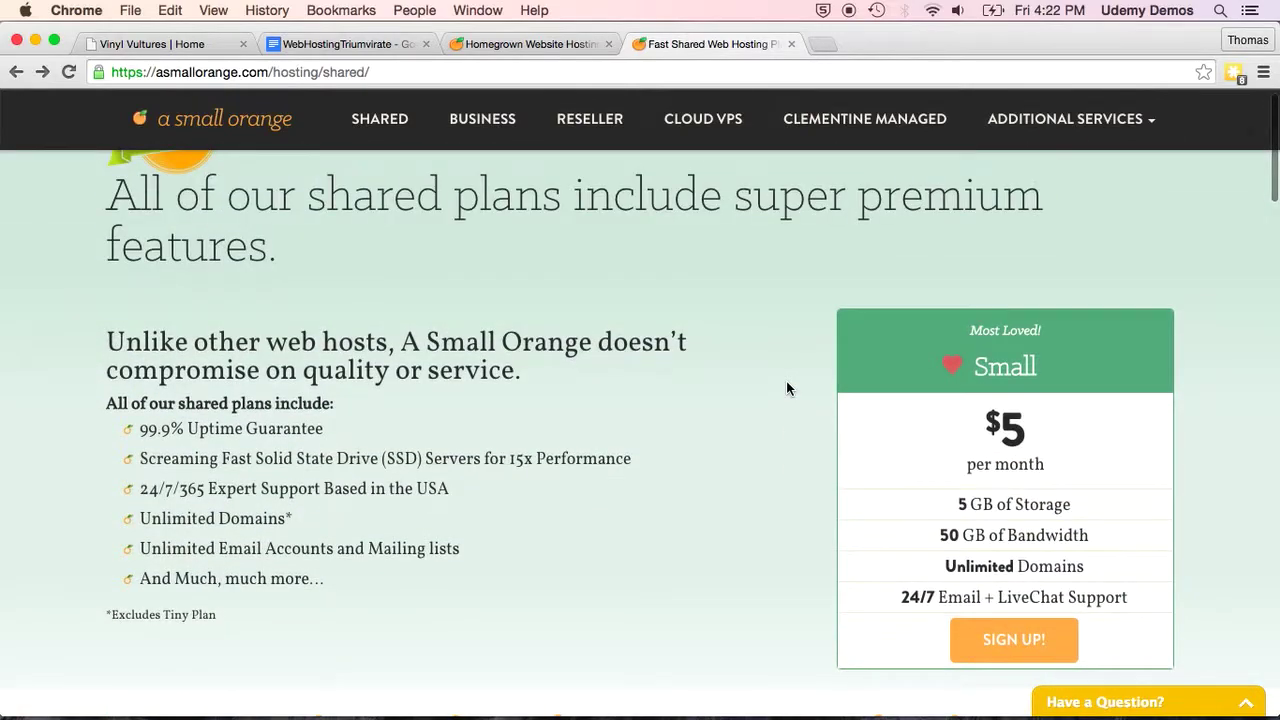
Step: Switch back to the order form and choose Shared Hosting - Small as the hosting plan
{"action": "left_click", "coordinate": [525, 44]}
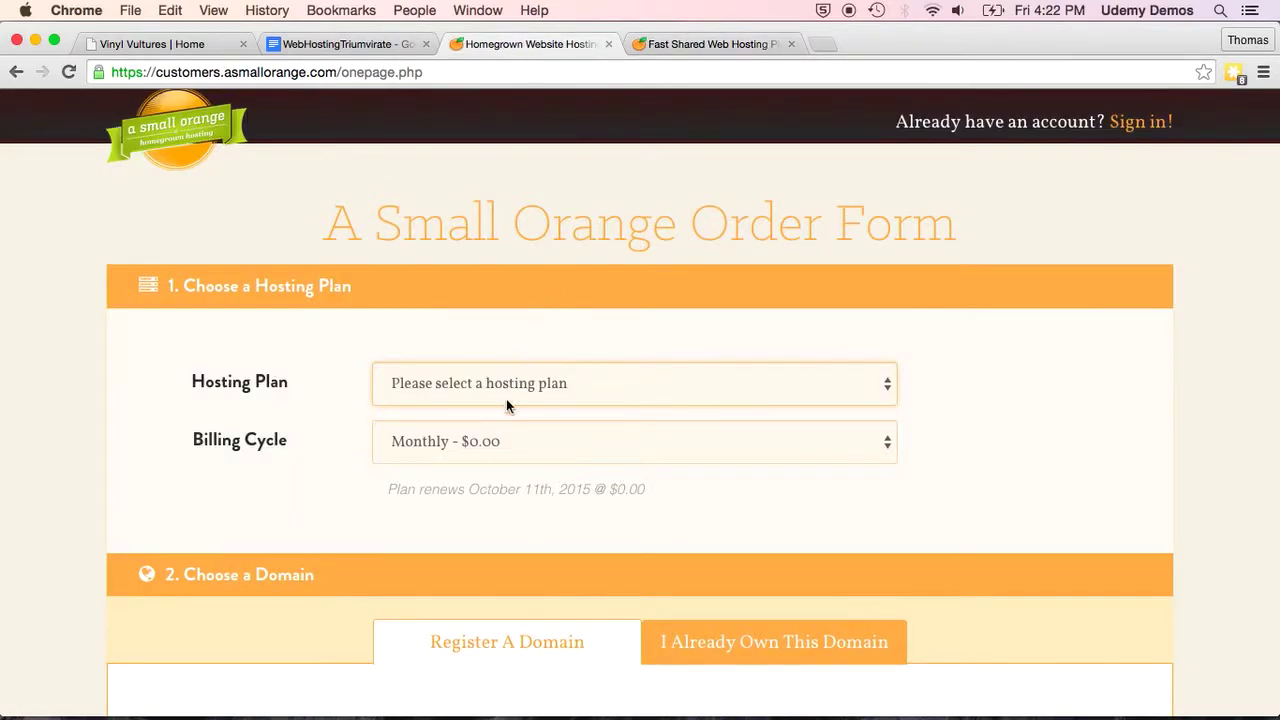
{"action": "left_click", "coordinate": [590, 383]}
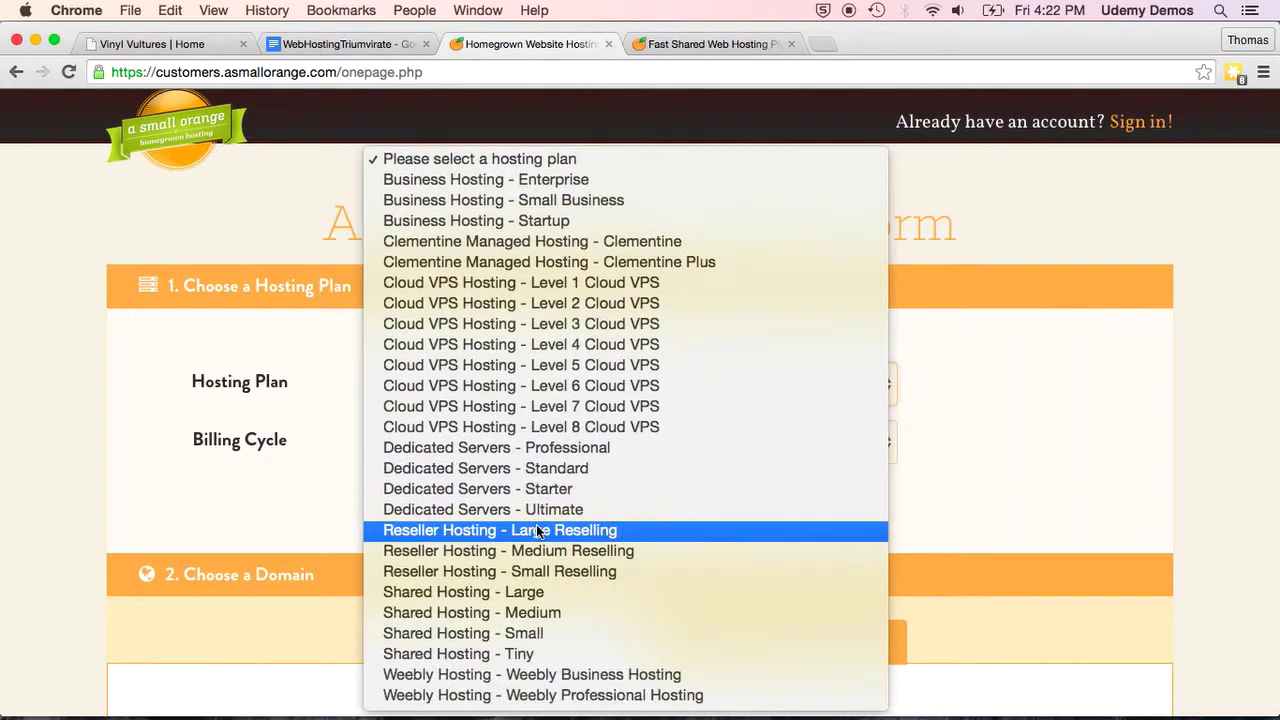
{"action": "left_click", "coordinate": [532, 633]}
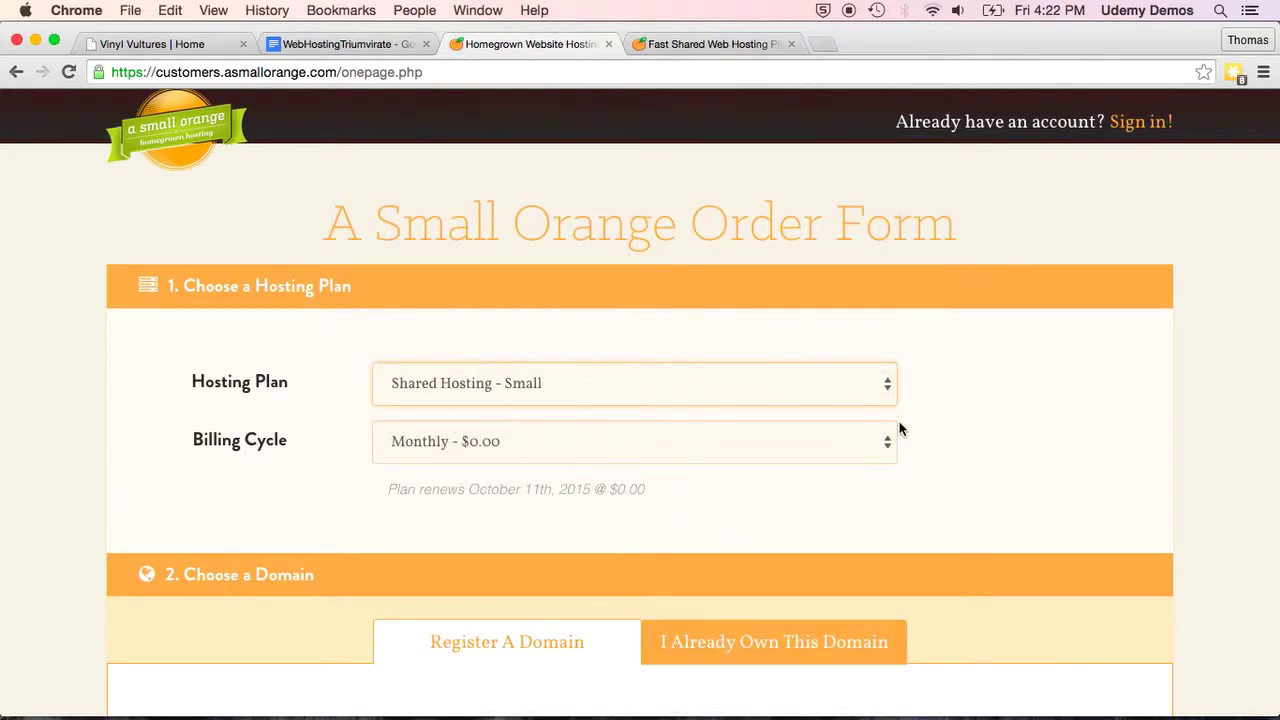
Step: Check the billing cycle options and look up the Small plan's monthly price on the shared hosting page
{"action": "left_click", "coordinate": [884, 448]}
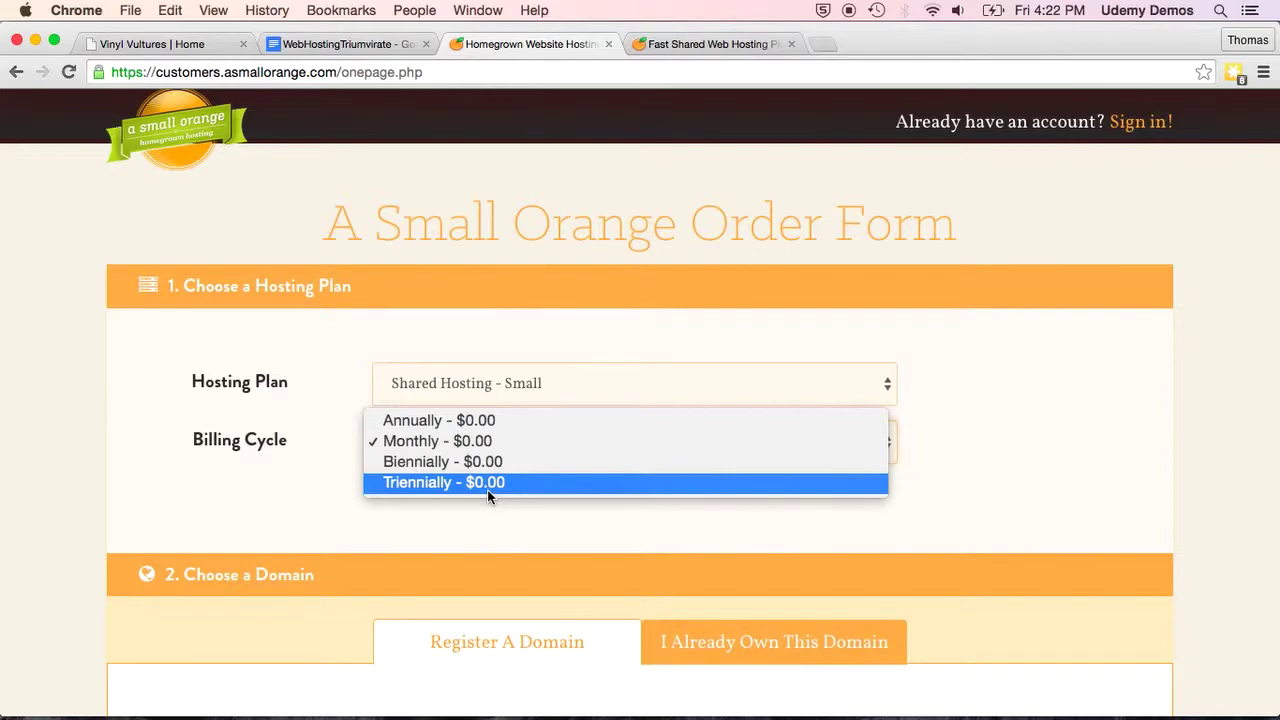
{"action": "left_click", "coordinate": [674, 42]}
{"action": "left_click", "coordinate": [674, 42]}
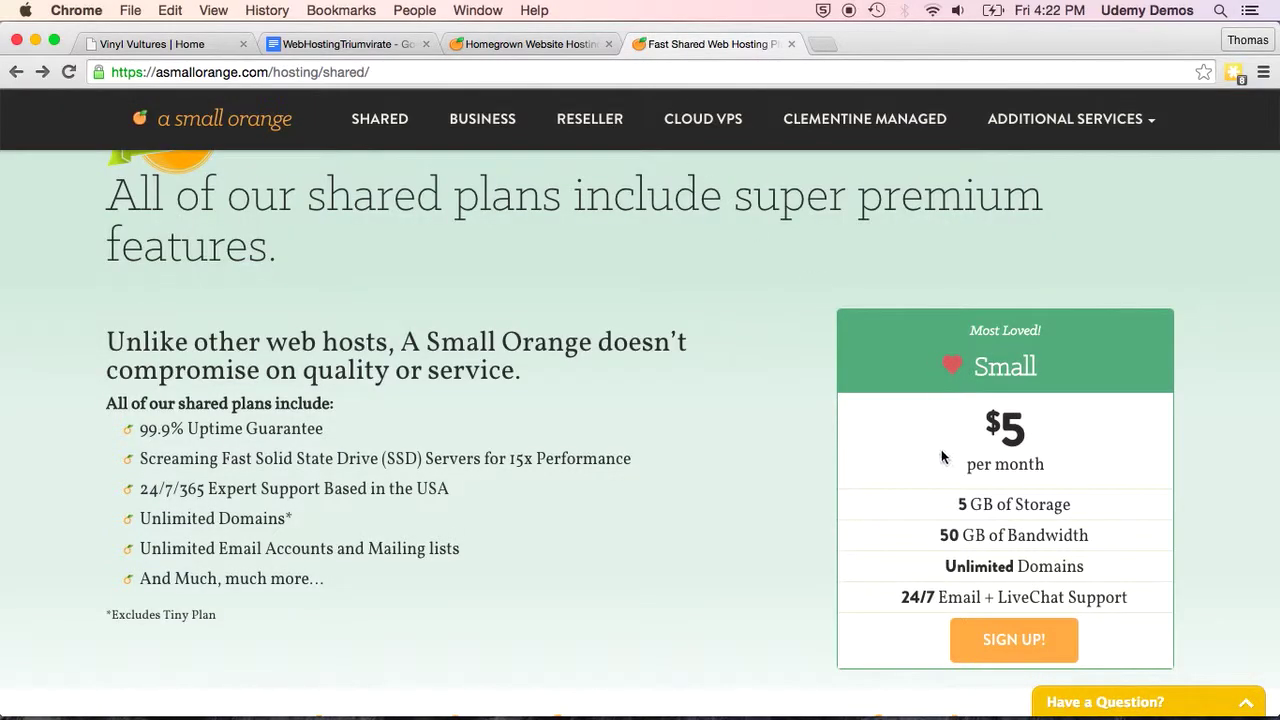
{"action": "scroll", "coordinate": [941, 456], "scroll_direction": "down", "scroll_amount": 4}
{"action": "scroll", "coordinate": [941, 456], "scroll_direction": "up", "scroll_amount": 5}
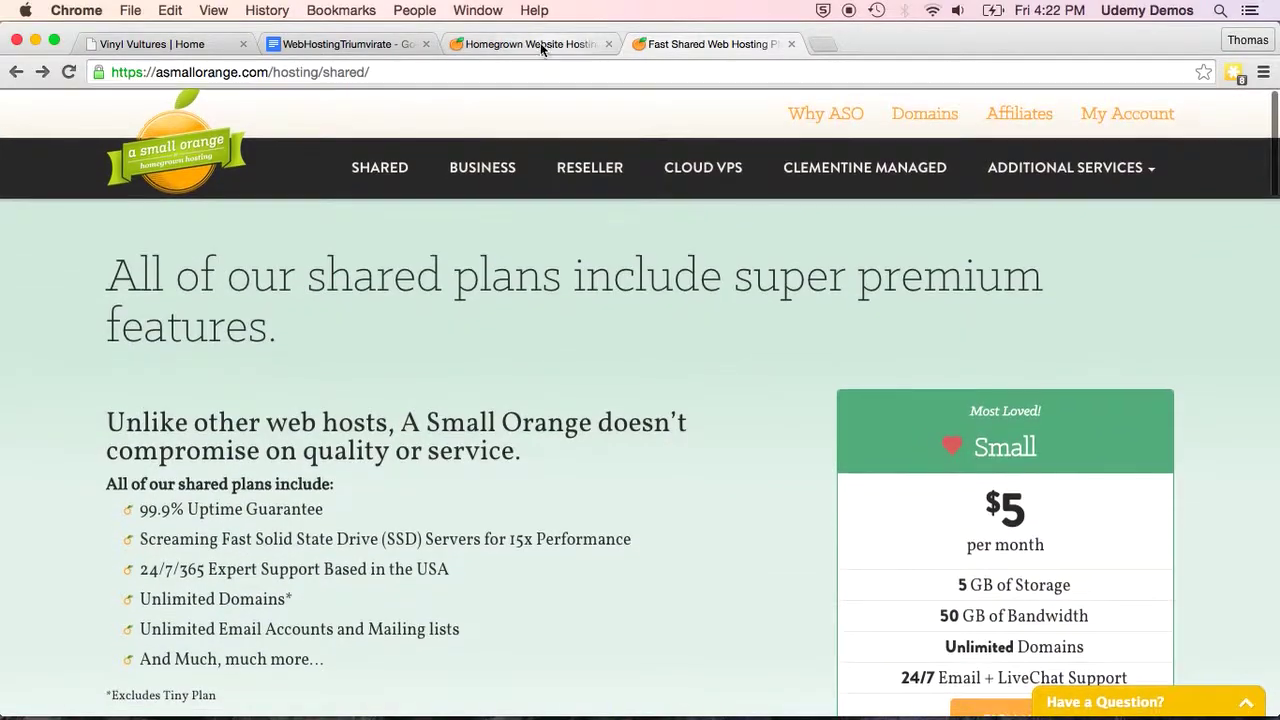
Step: Return to the order form and compare the Small plan's annual, monthly, biennial and triennial prices, leaving the billing cycle on Monthly
{"action": "left_click", "coordinate": [535, 45]}
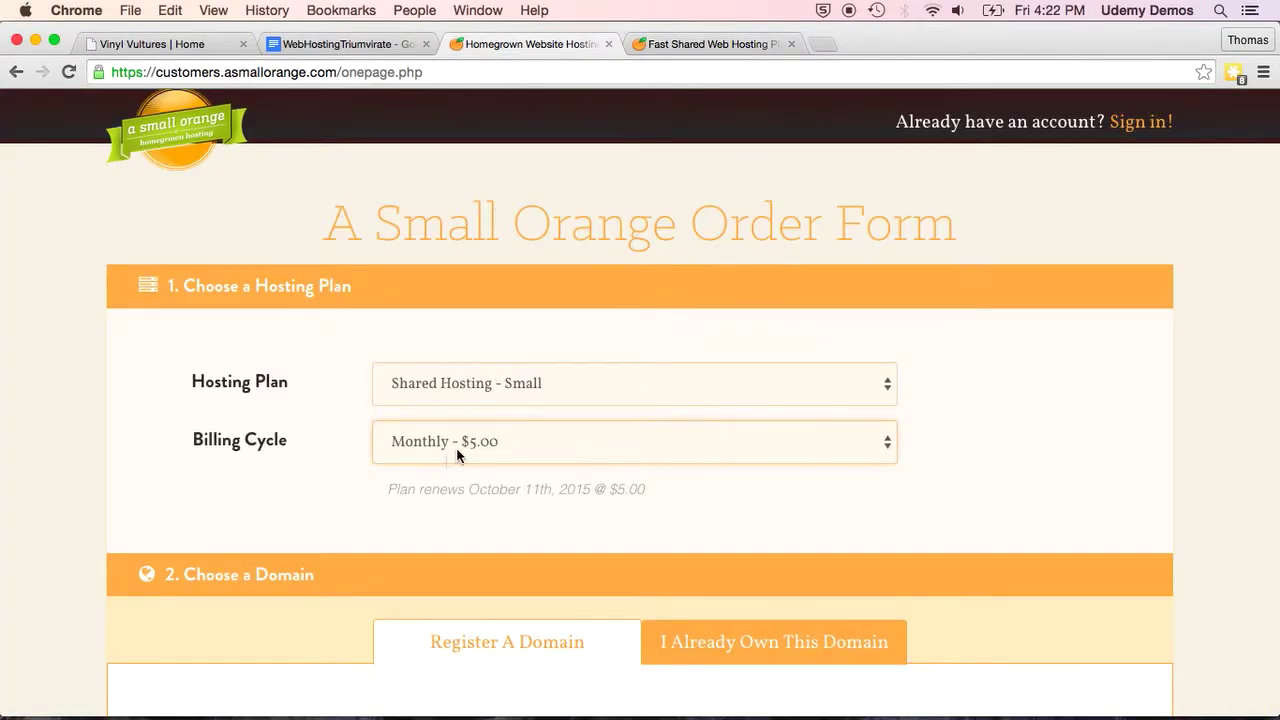
{"action": "left_click", "coordinate": [567, 450]}
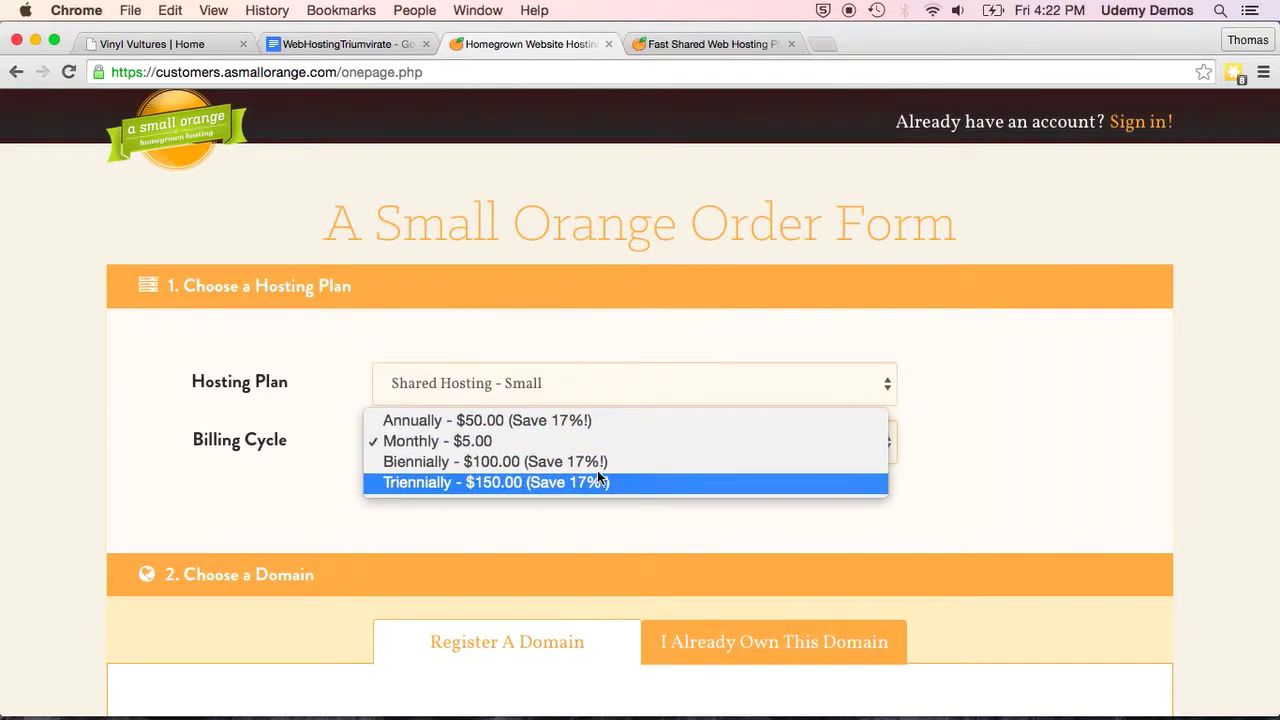
{"action": "left_click", "coordinate": [296, 500]}
Step: Look at the domain section's fields for an already owned domain and return to registering a new domain
{"action": "scroll", "coordinate": [296, 500], "scroll_direction": "down", "scroll_amount": 2}
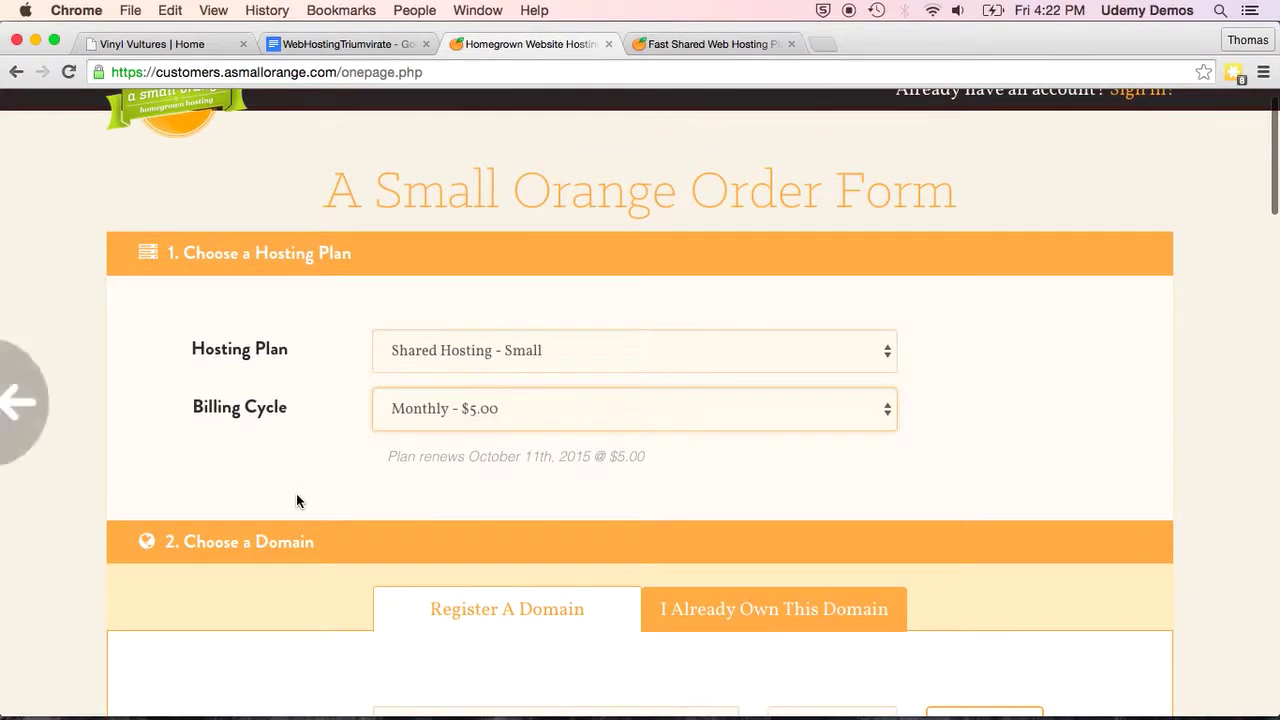
{"action": "scroll", "coordinate": [278, 540], "scroll_direction": "down", "scroll_amount": 5}
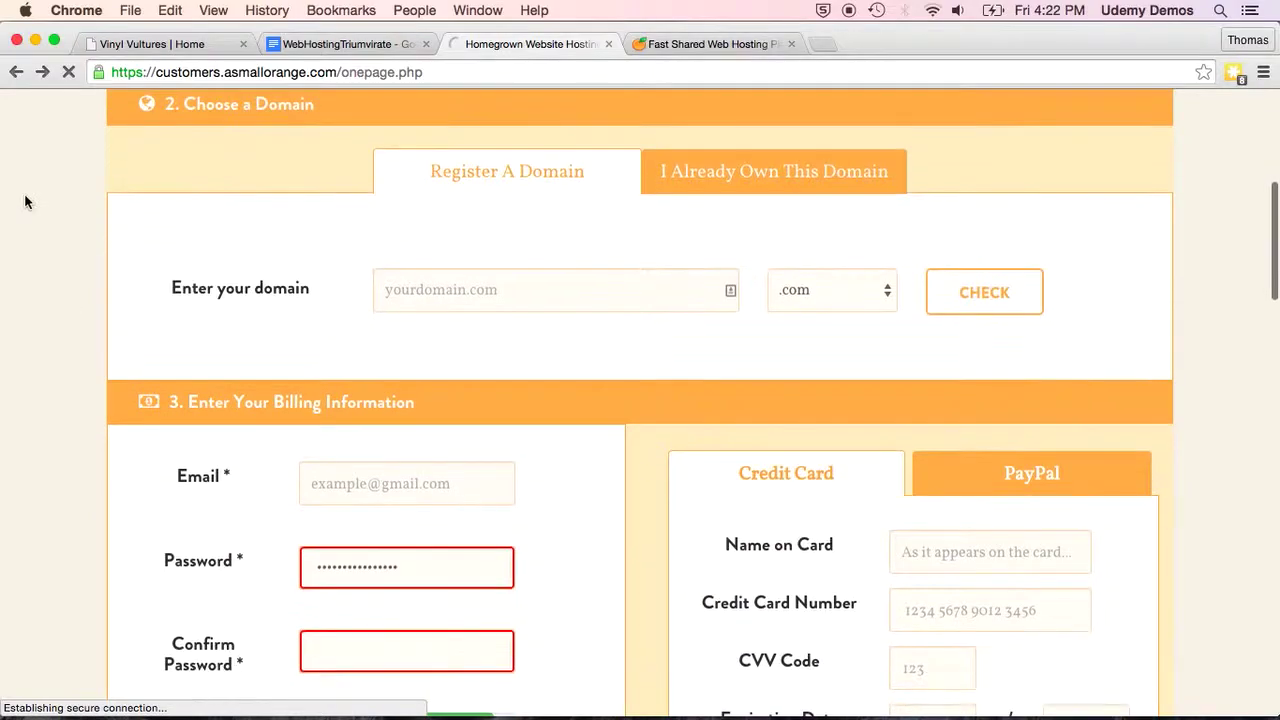
{"action": "left_click", "coordinate": [68, 72]}
{"action": "scroll", "coordinate": [179, 233], "scroll_direction": "up", "scroll_amount": 1}
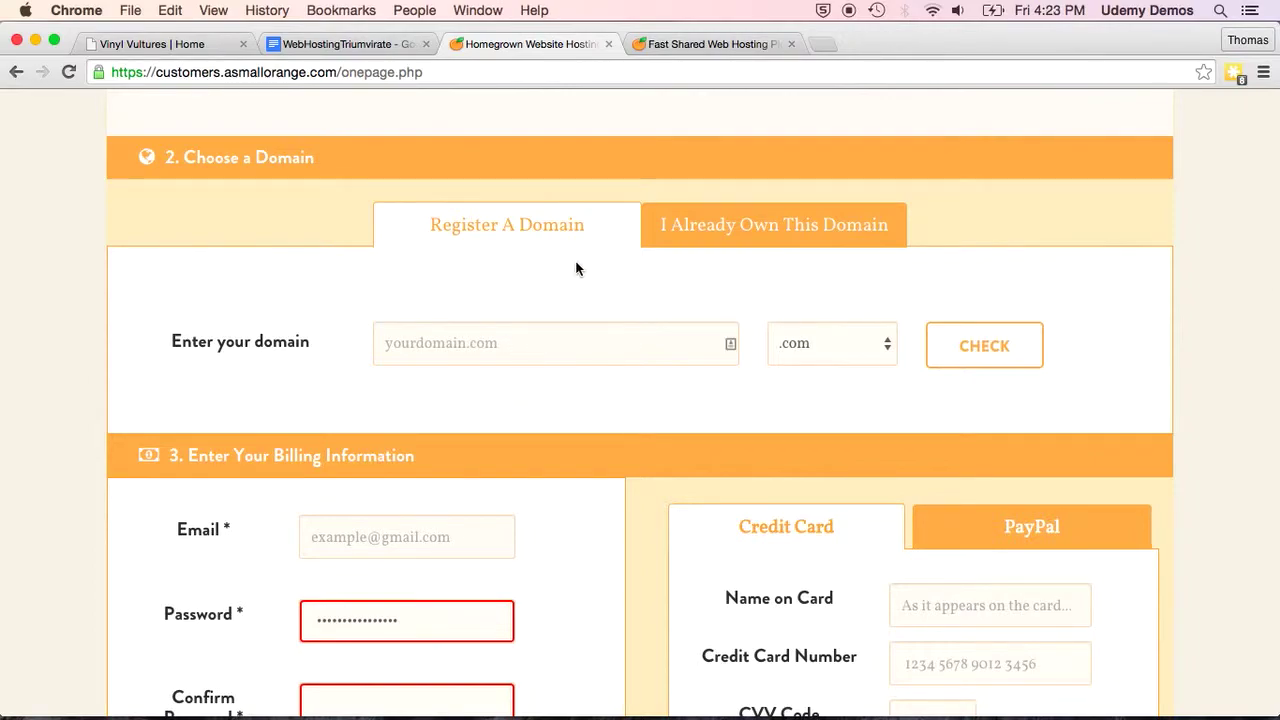
{"action": "left_click", "coordinate": [786, 230]}
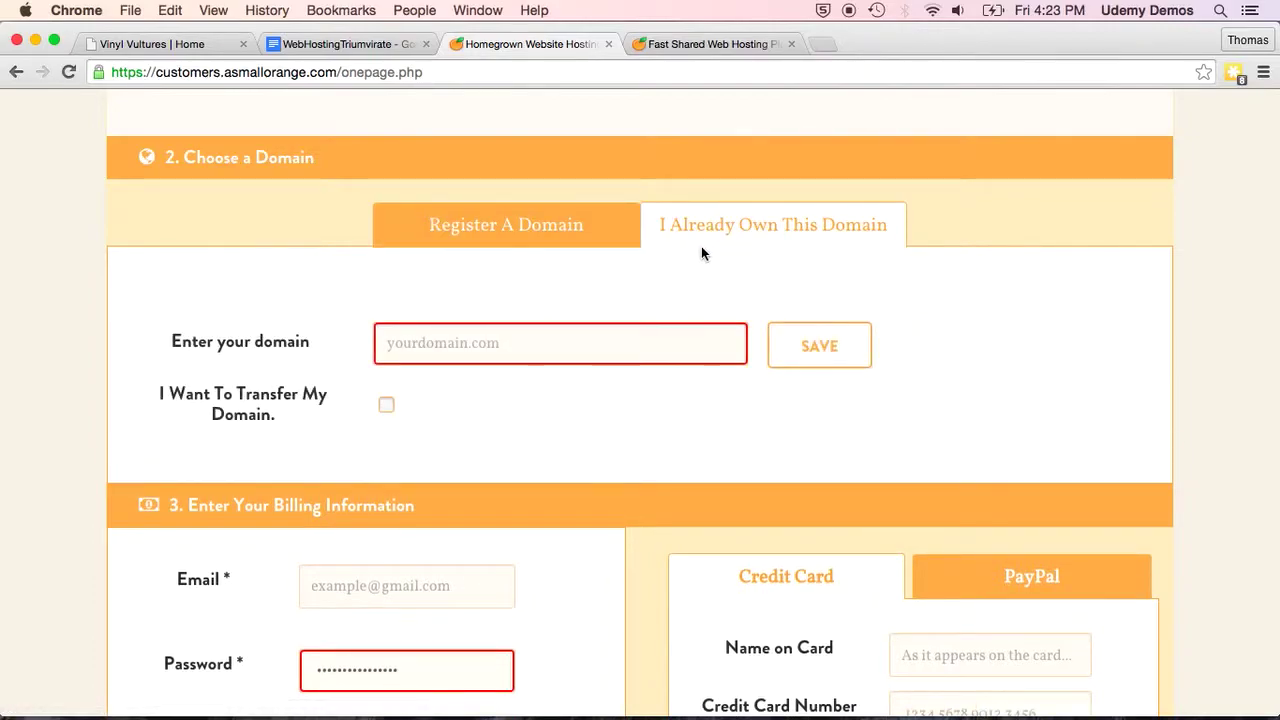
{"action": "left_click", "coordinate": [474, 222]}
Step: Check whether the domain vinylvultures.com is available to register
{"action": "left_click", "coordinate": [445, 350]}
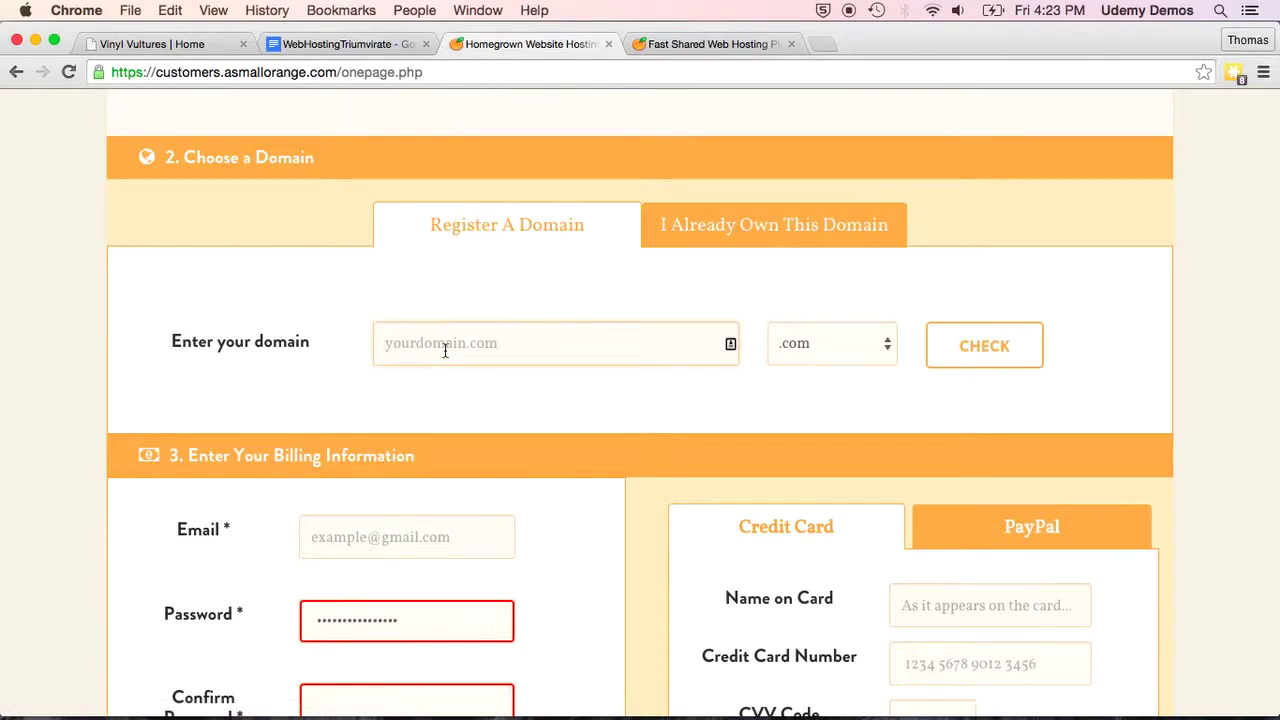
{"action": "type", "text": "vinly"}
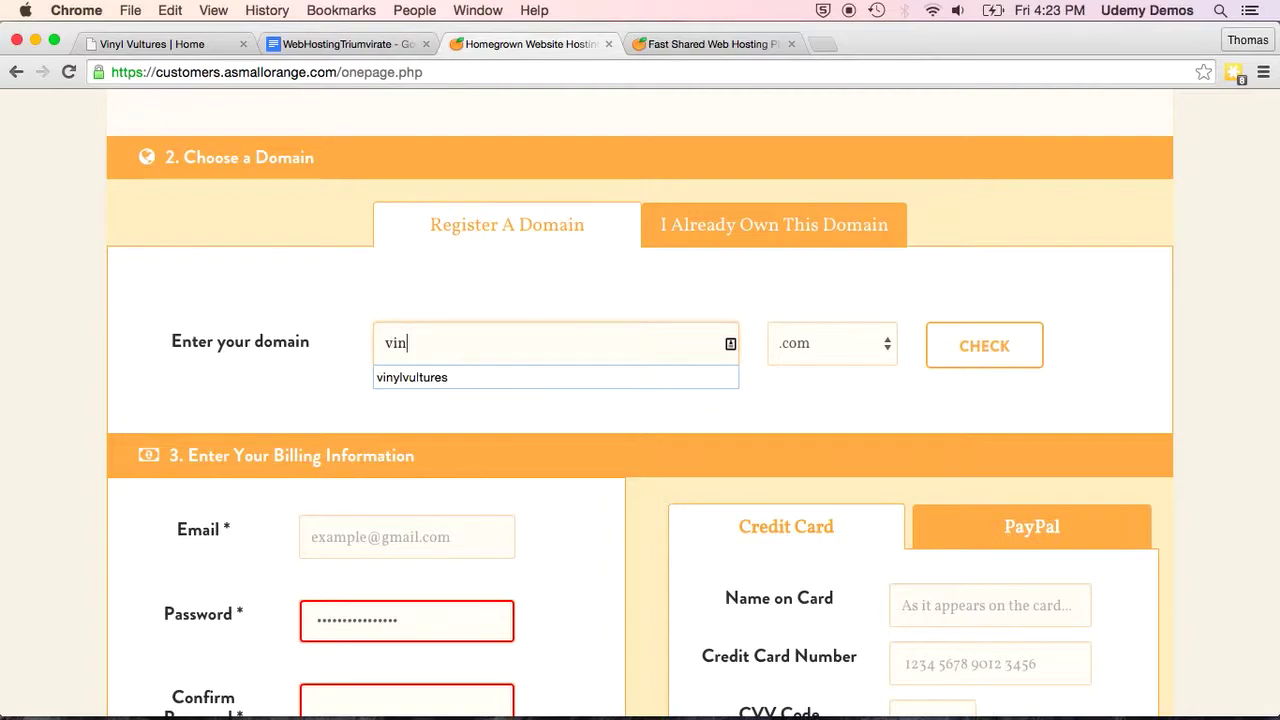
{"action": "key", "text": "BackSpace"}
{"action": "key", "text": "BackSpace"}
{"action": "type", "text": "ylvultures.com"}
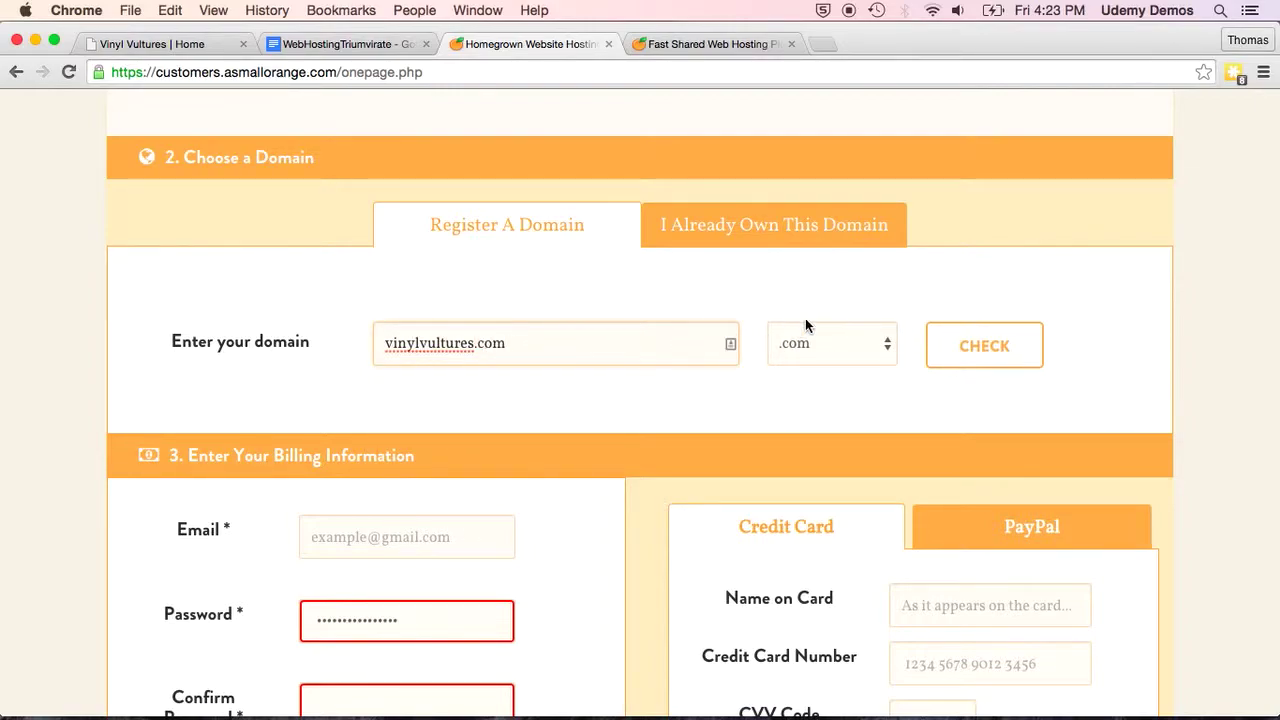
{"action": "left_click", "coordinate": [992, 355]}
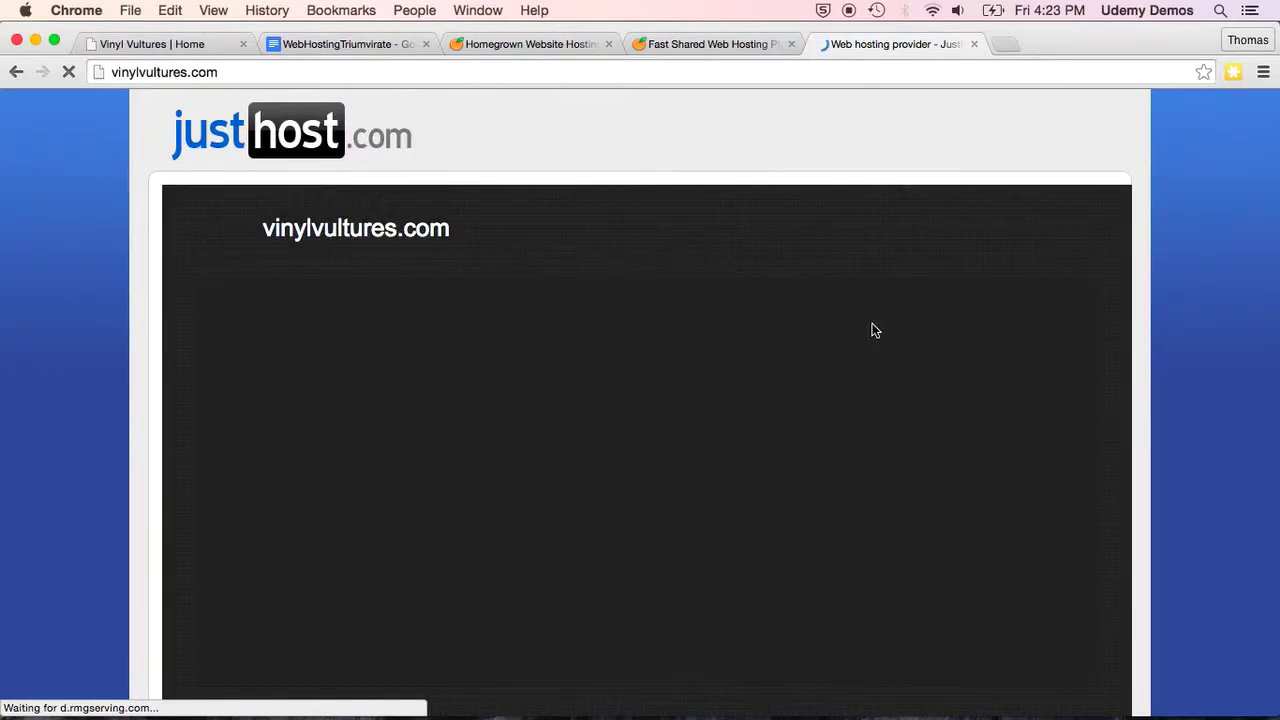
Step: Look over the page at vinylvultures.com and close it to return to the order form
{"action": "scroll", "coordinate": [1209, 281], "scroll_direction": "down", "scroll_amount": 3}
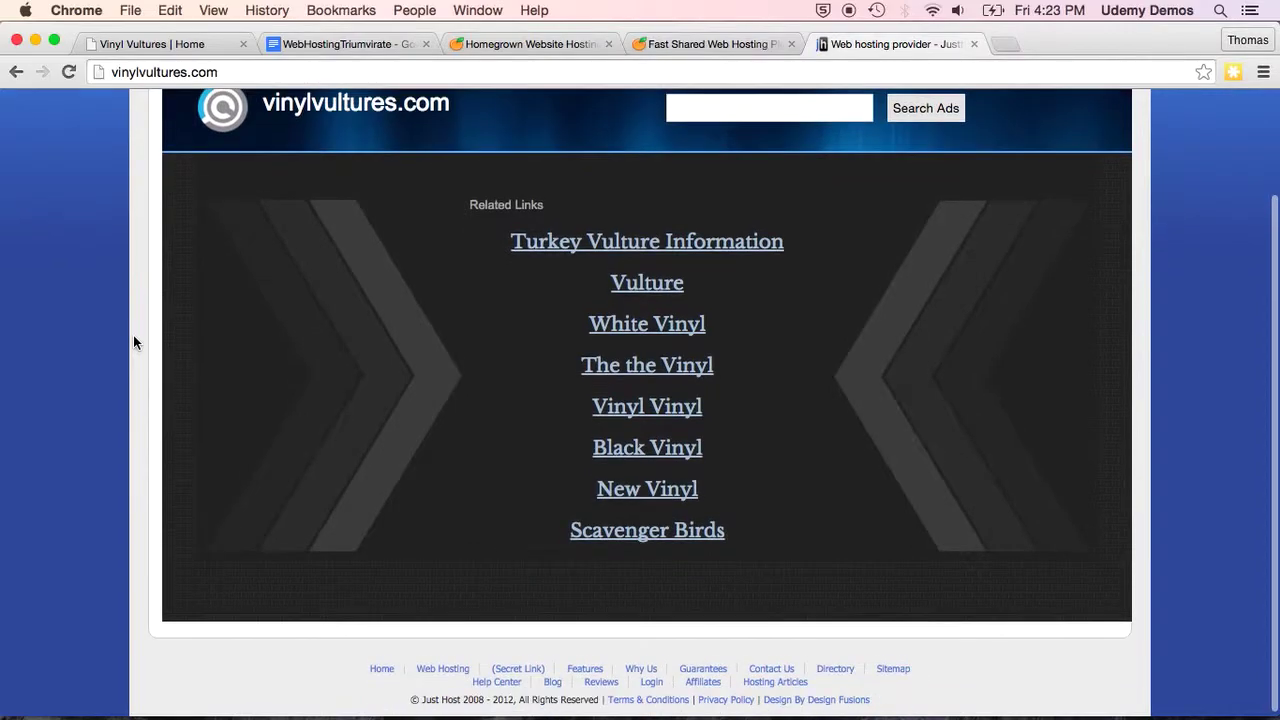
{"action": "scroll", "coordinate": [133, 335], "scroll_direction": "up", "scroll_amount": 3}
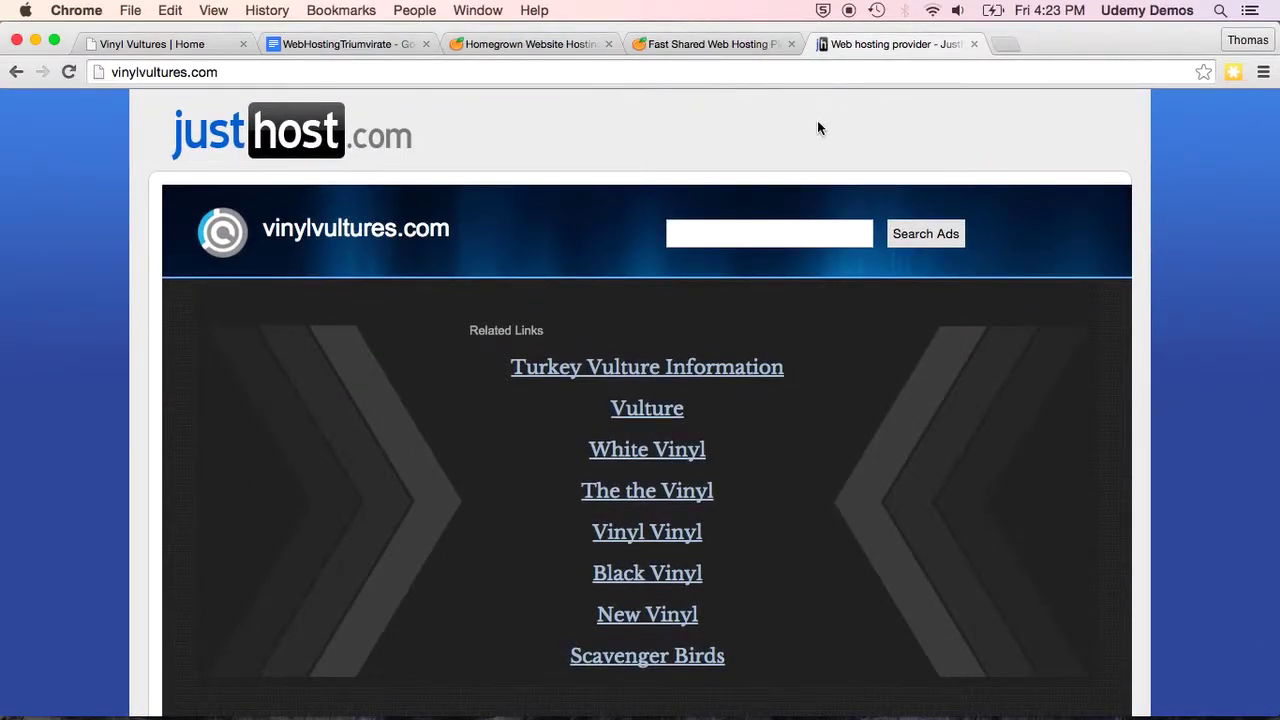
{"action": "left_click", "coordinate": [974, 44]}
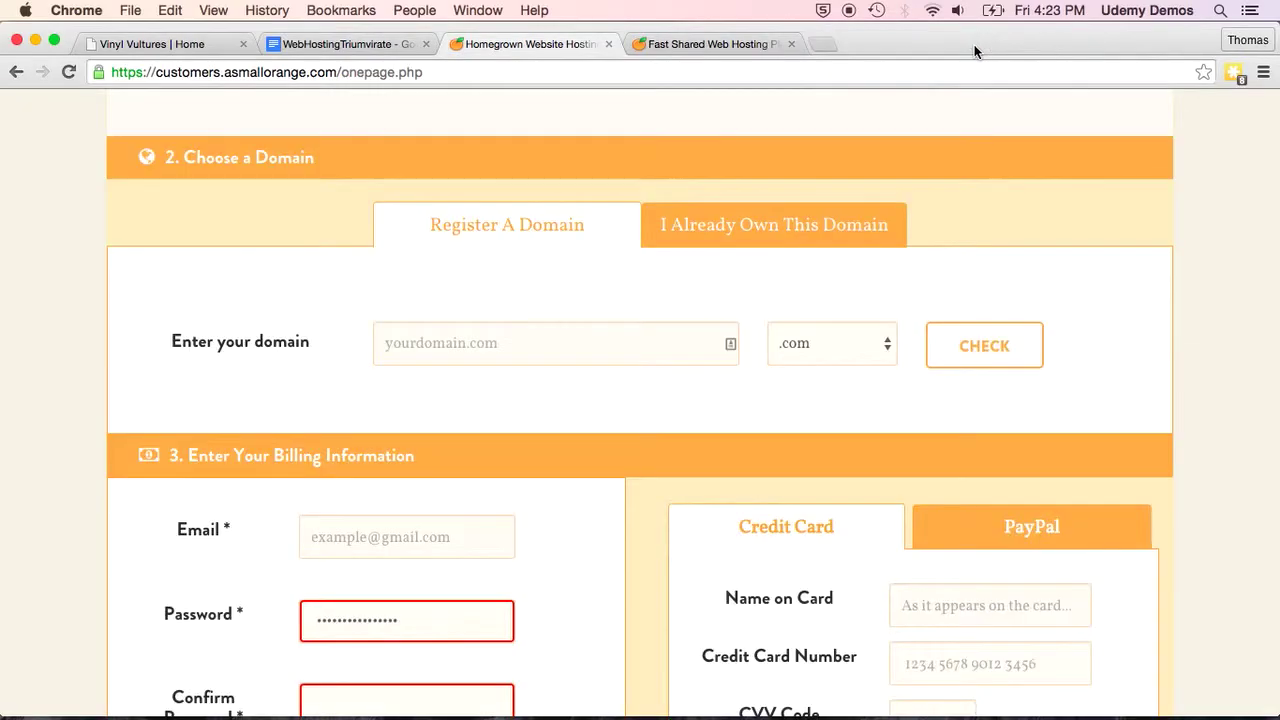
Step: Check whether the hyphenated domain vinyl-vultures is available with the .com extension
{"action": "left_click", "coordinate": [458, 343]}
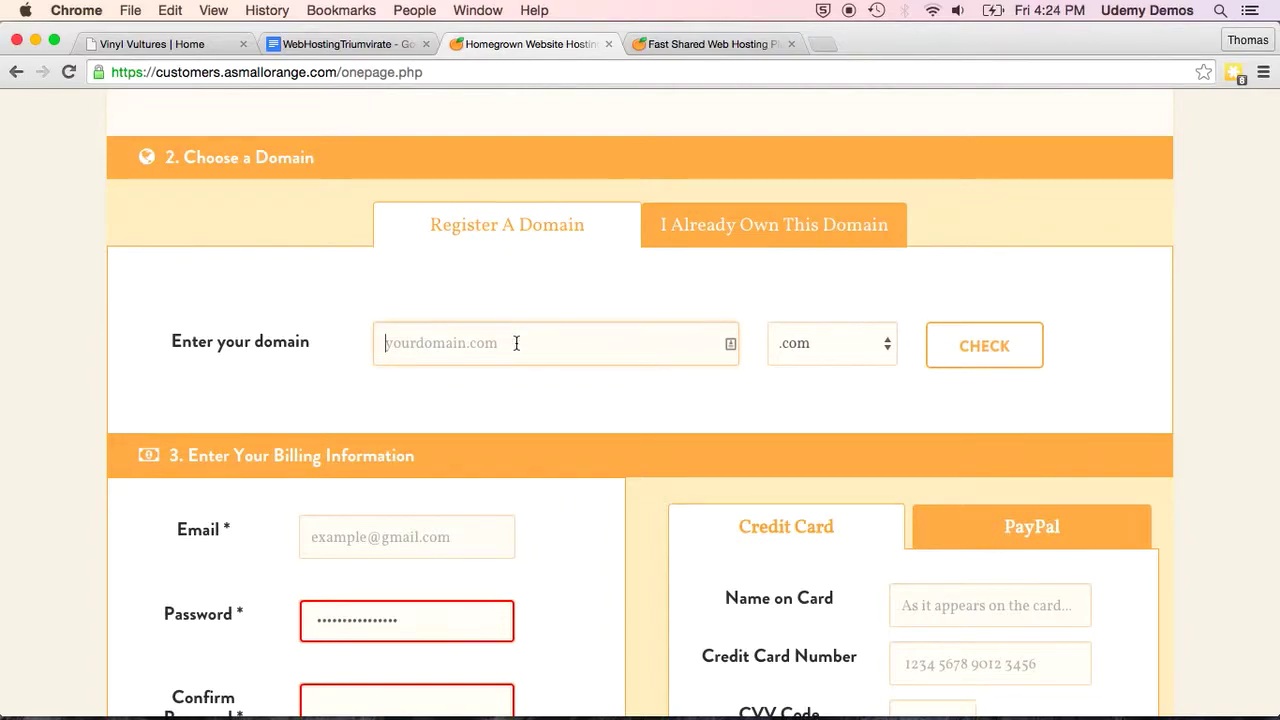
{"action": "type", "text": "vin"}
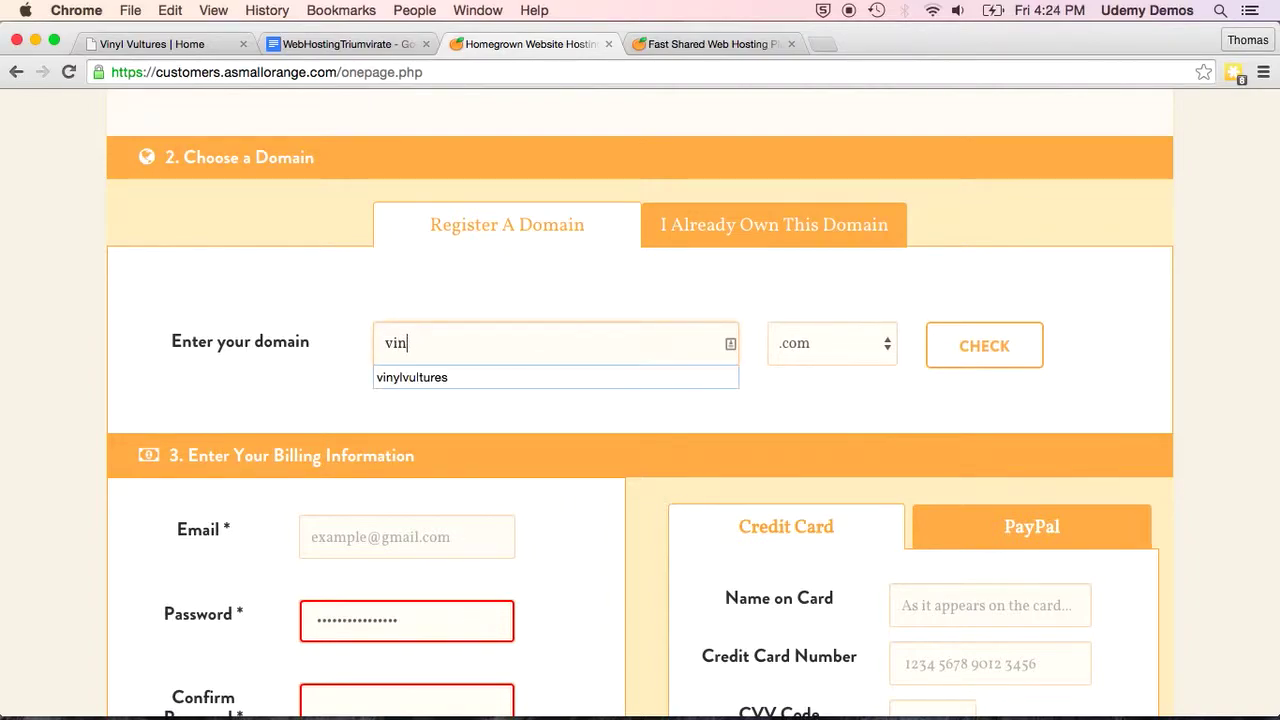
{"action": "type", "text": "yl-vultures"}
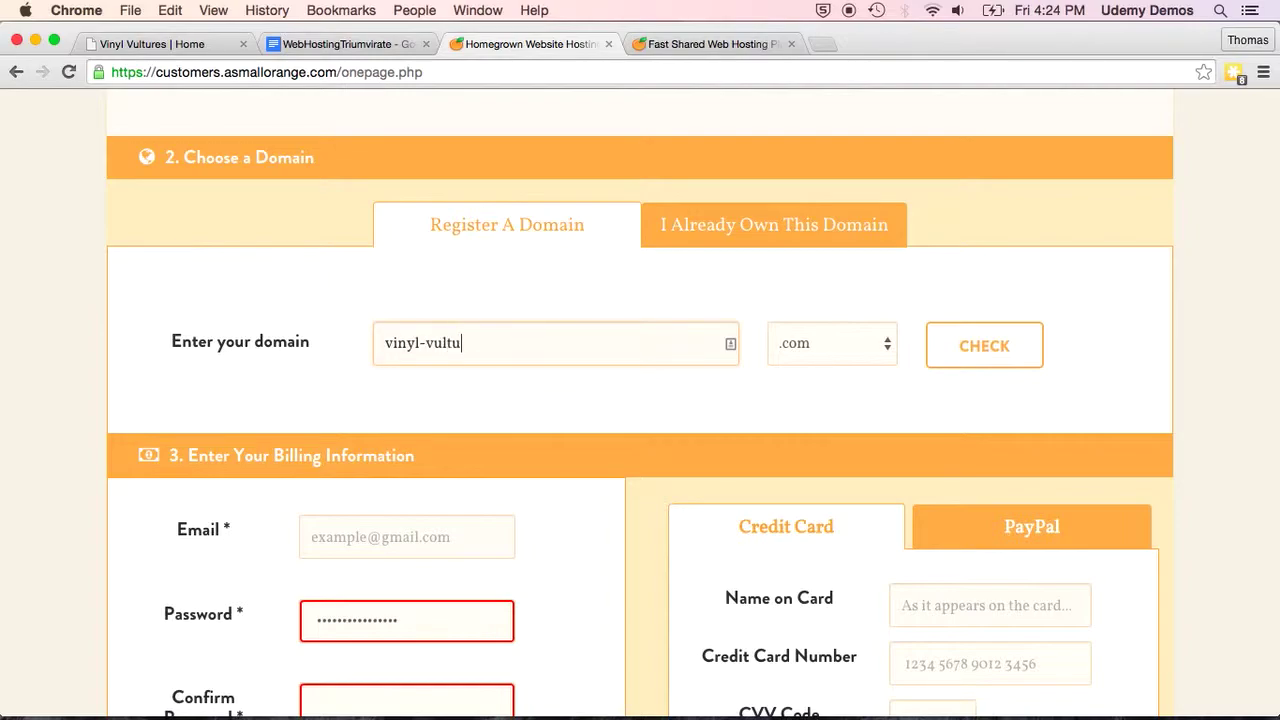
{"action": "left_click", "coordinate": [993, 334]}
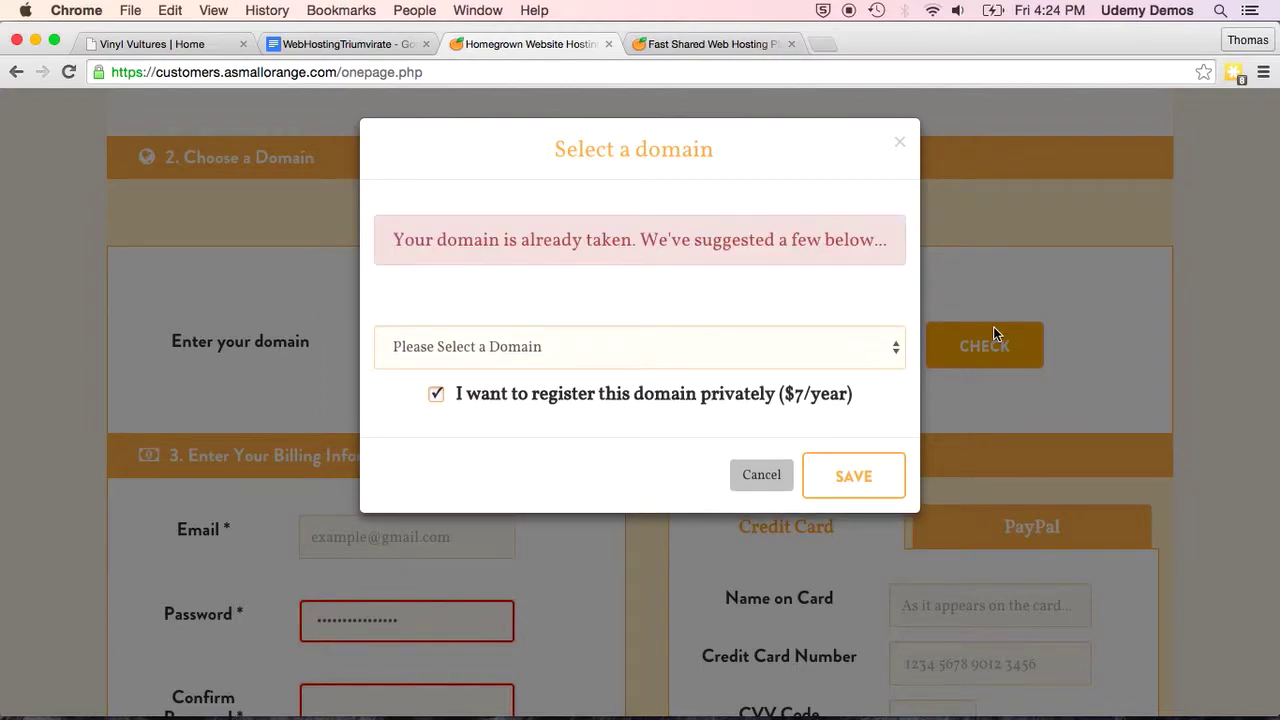
Step: Review the suggested alternative domains, try vinylvultures.biz, and dismiss the domain selection without saving
{"action": "left_click", "coordinate": [851, 477]}
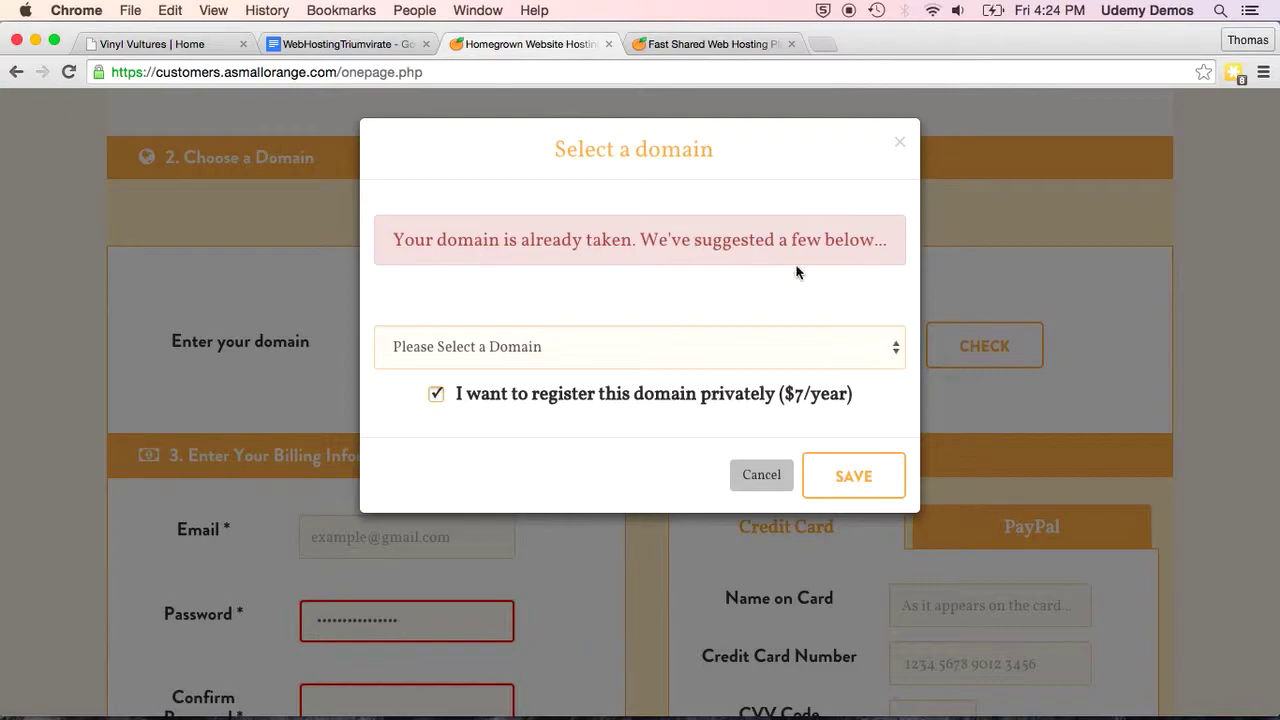
{"action": "left_click", "coordinate": [896, 347]}
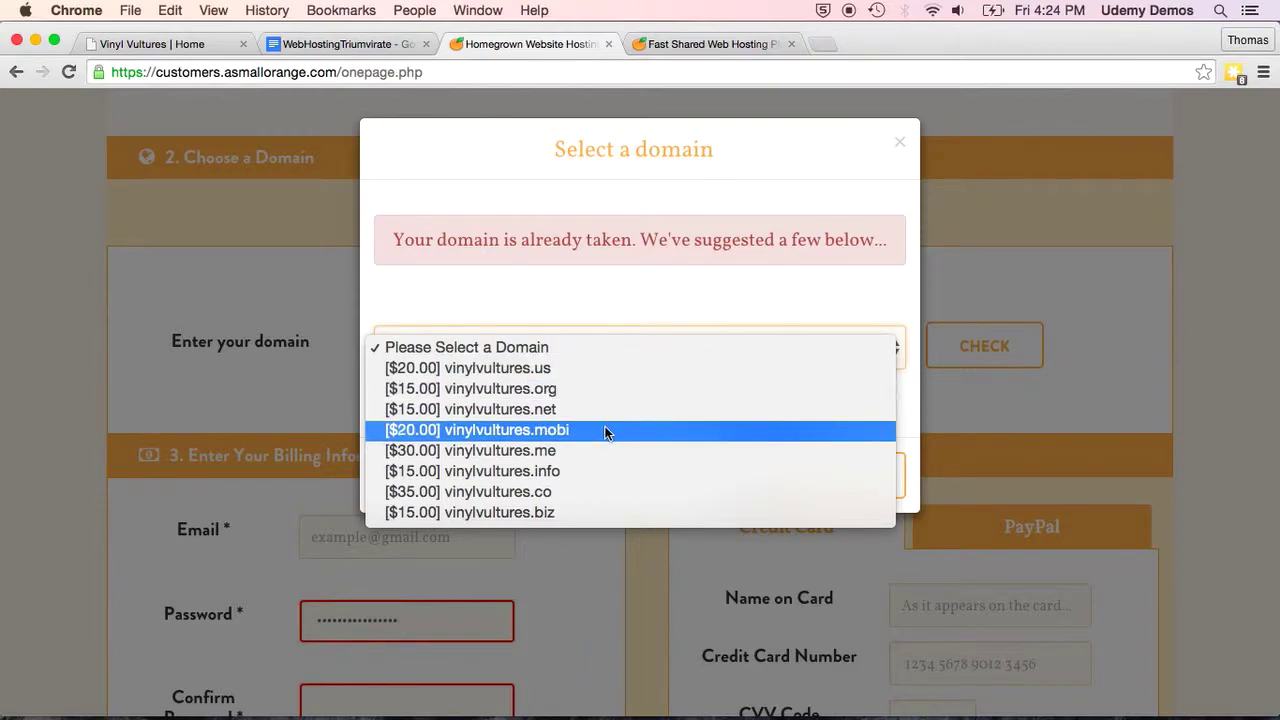
{"action": "left_click", "coordinate": [525, 512]}
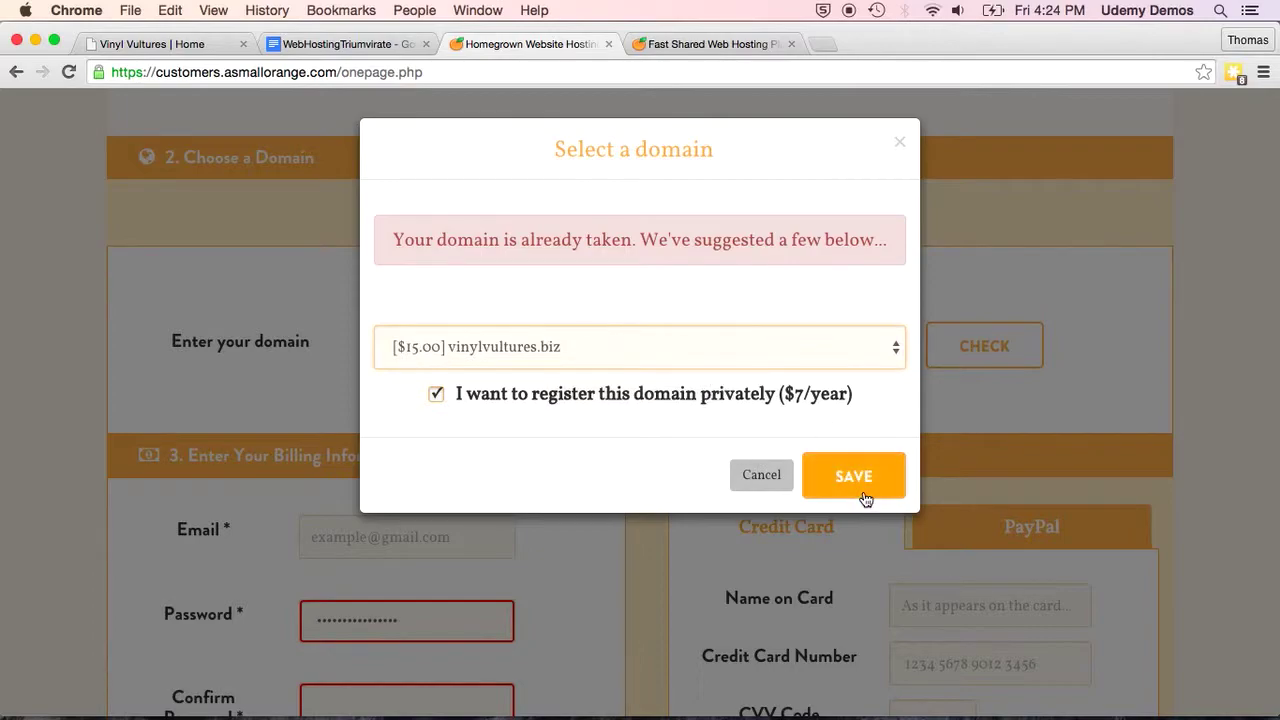
{"action": "left_click", "coordinate": [751, 472]}
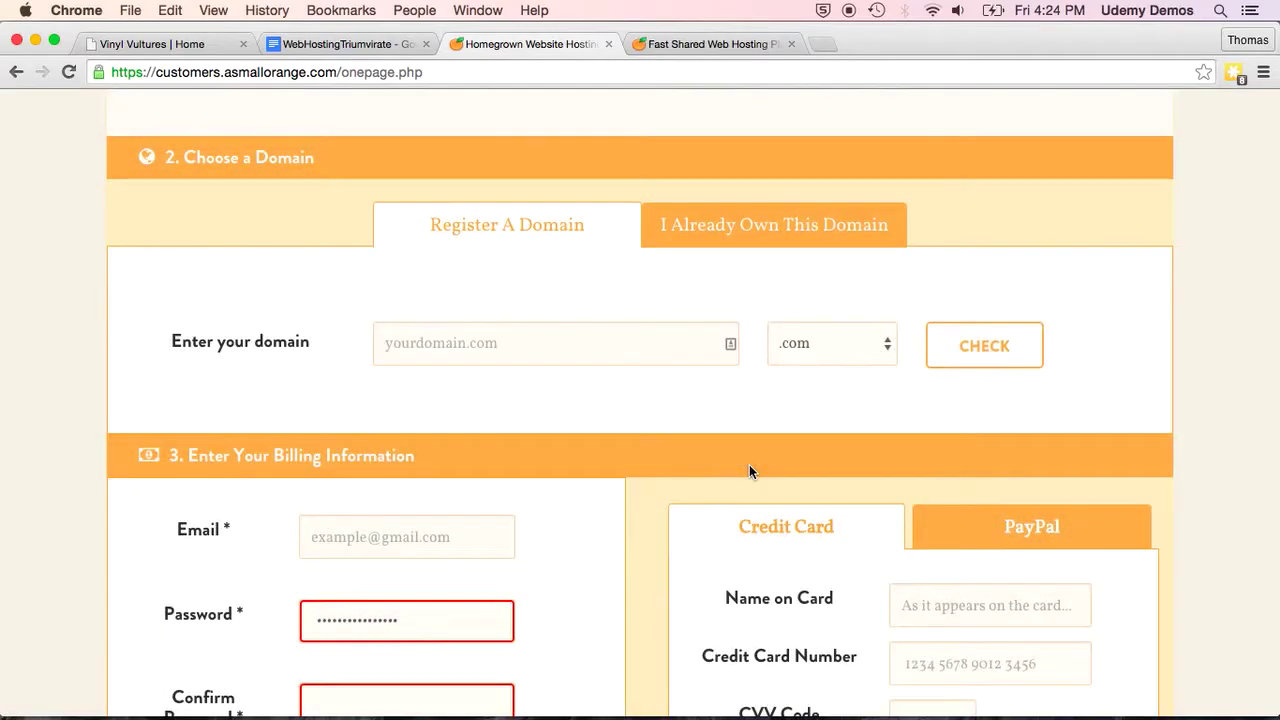
Step: Clear the pre-filled password in the order form's billing information
{"action": "scroll", "coordinate": [694, 424], "scroll_direction": "down", "scroll_amount": 3}
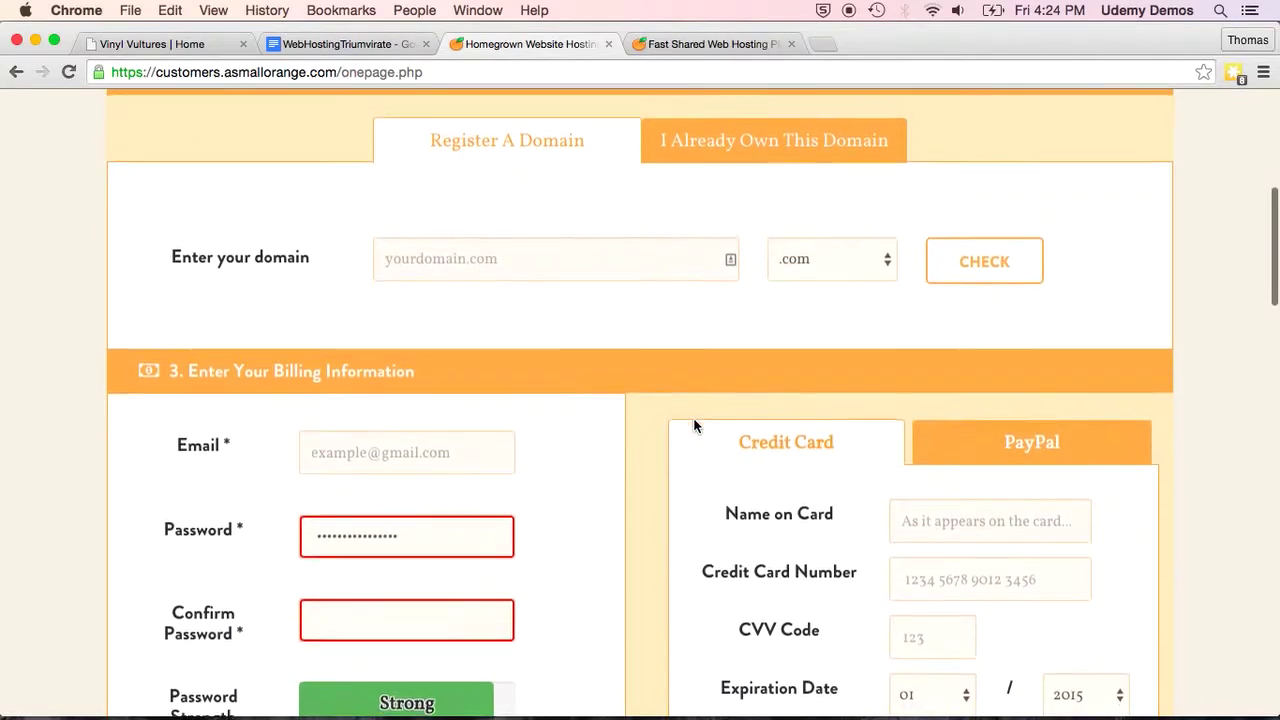
{"action": "scroll", "coordinate": [697, 314], "scroll_direction": "down", "scroll_amount": 1}
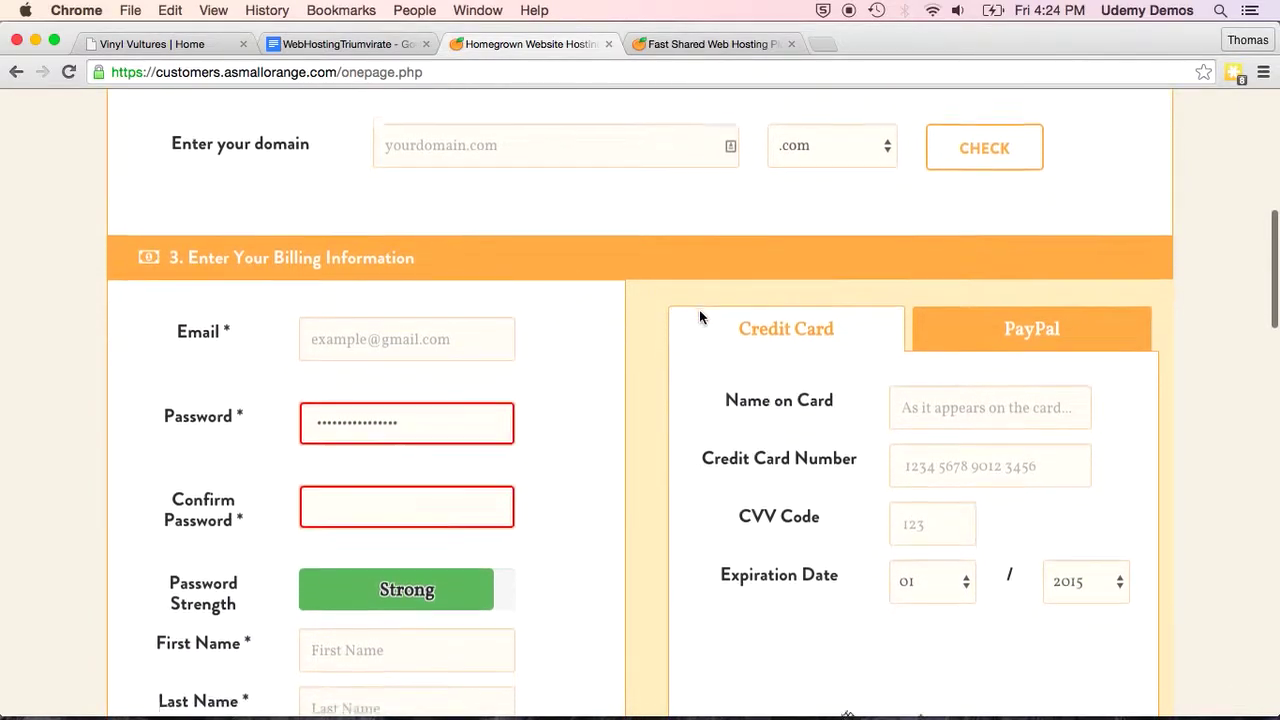
{"action": "double_click", "coordinate": [431, 408]}
{"action": "key", "text": "BackSpace"}
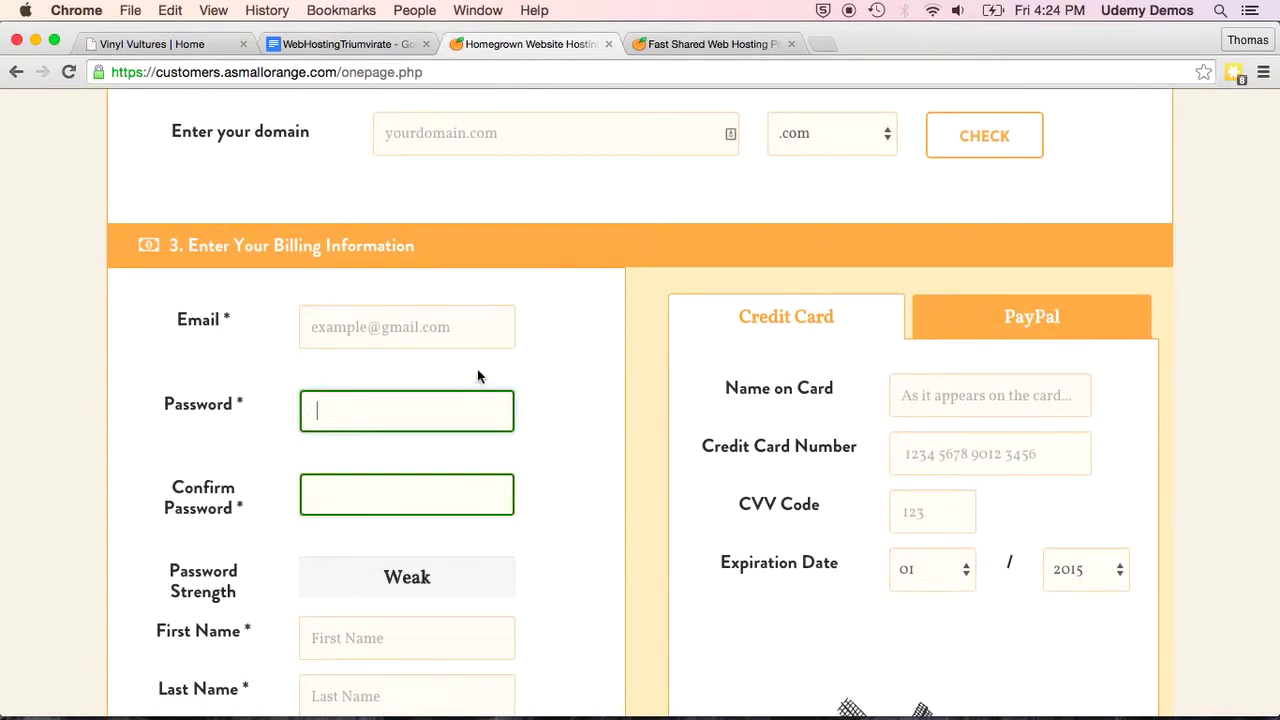
Step: Look through the billing section's account, contact, address and credit card fields
{"action": "scroll", "coordinate": [540, 320], "scroll_direction": "down", "scroll_amount": 2}
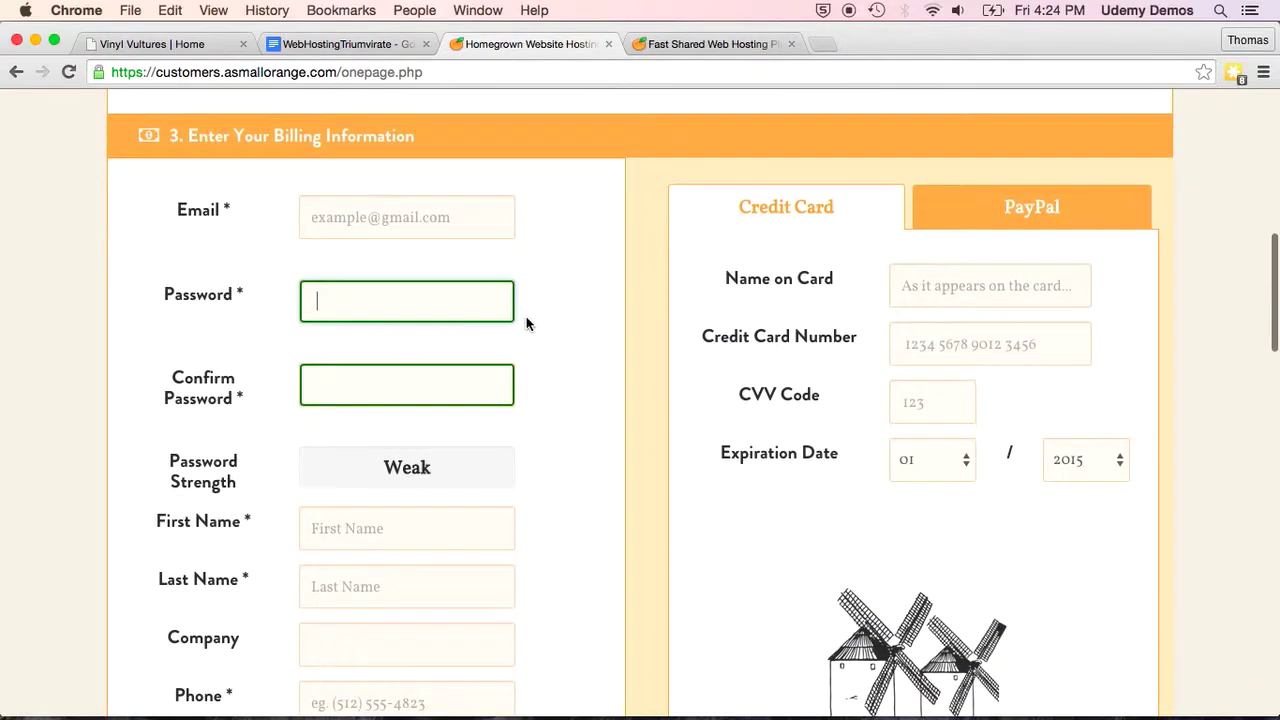
{"action": "scroll", "coordinate": [530, 283], "scroll_direction": "down", "scroll_amount": 1}
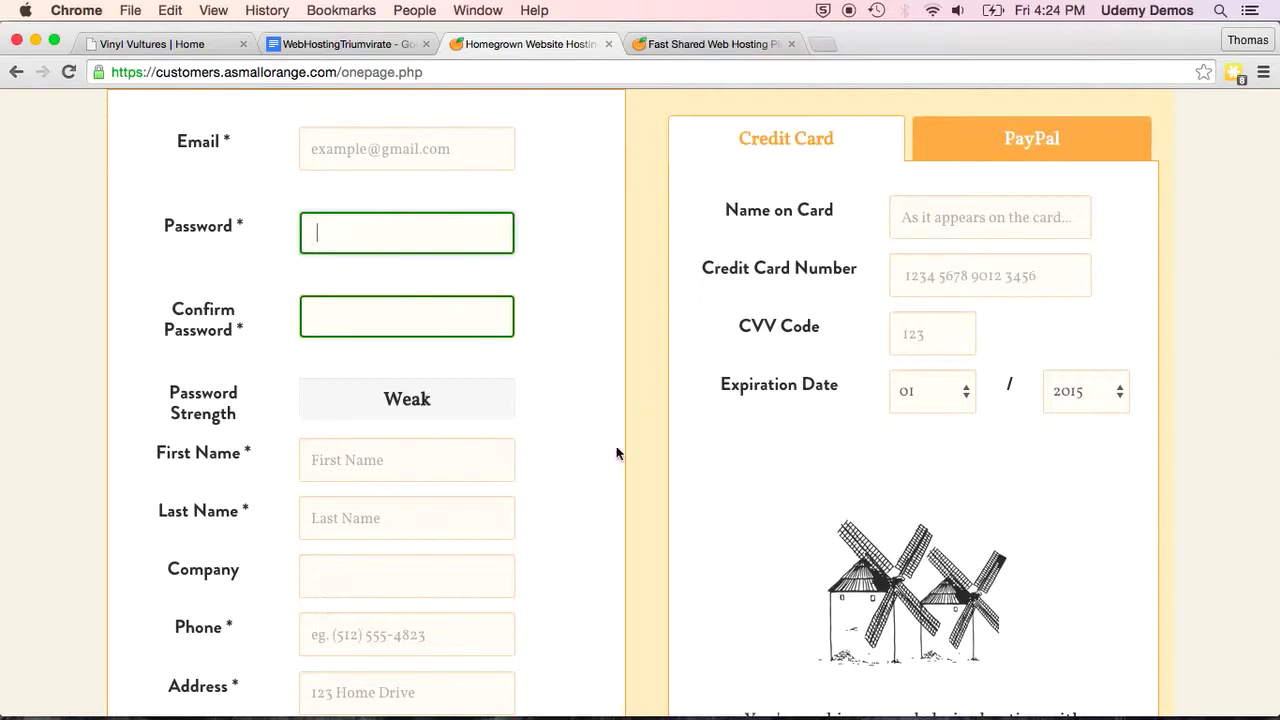
{"action": "scroll", "coordinate": [571, 488], "scroll_direction": "down", "scroll_amount": 4}
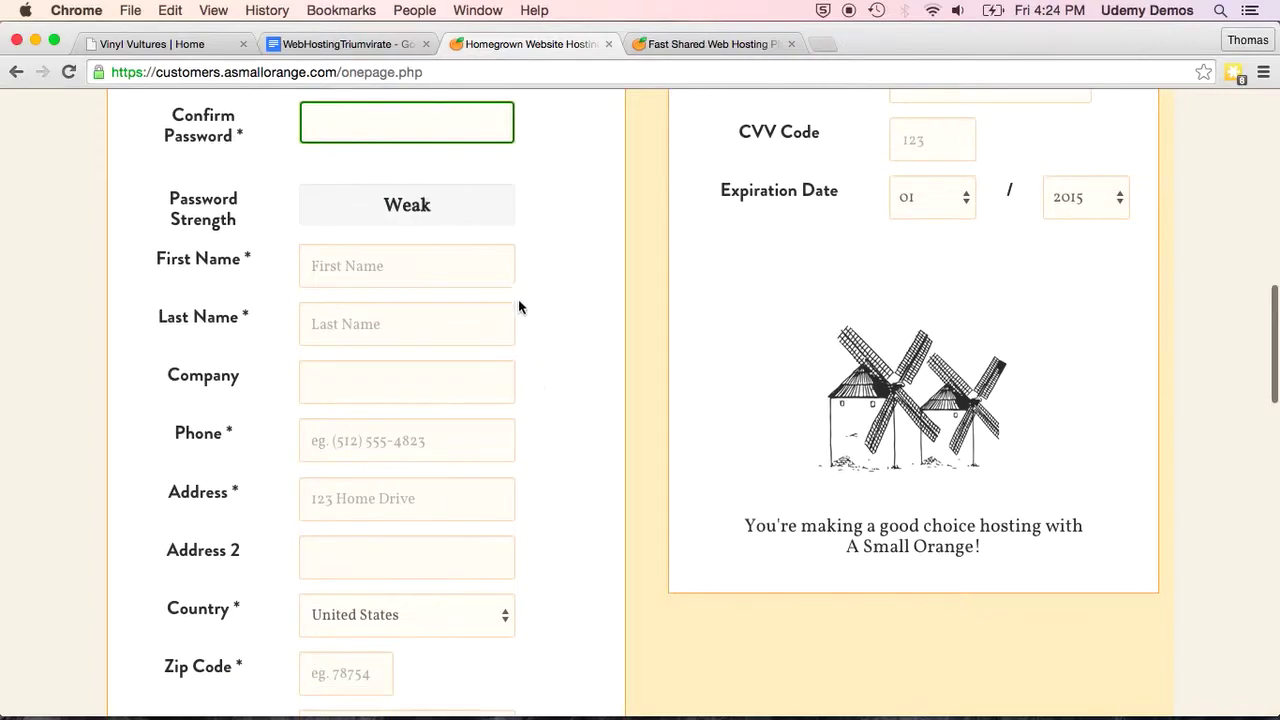
{"action": "scroll", "coordinate": [573, 457], "scroll_direction": "down", "scroll_amount": 4}
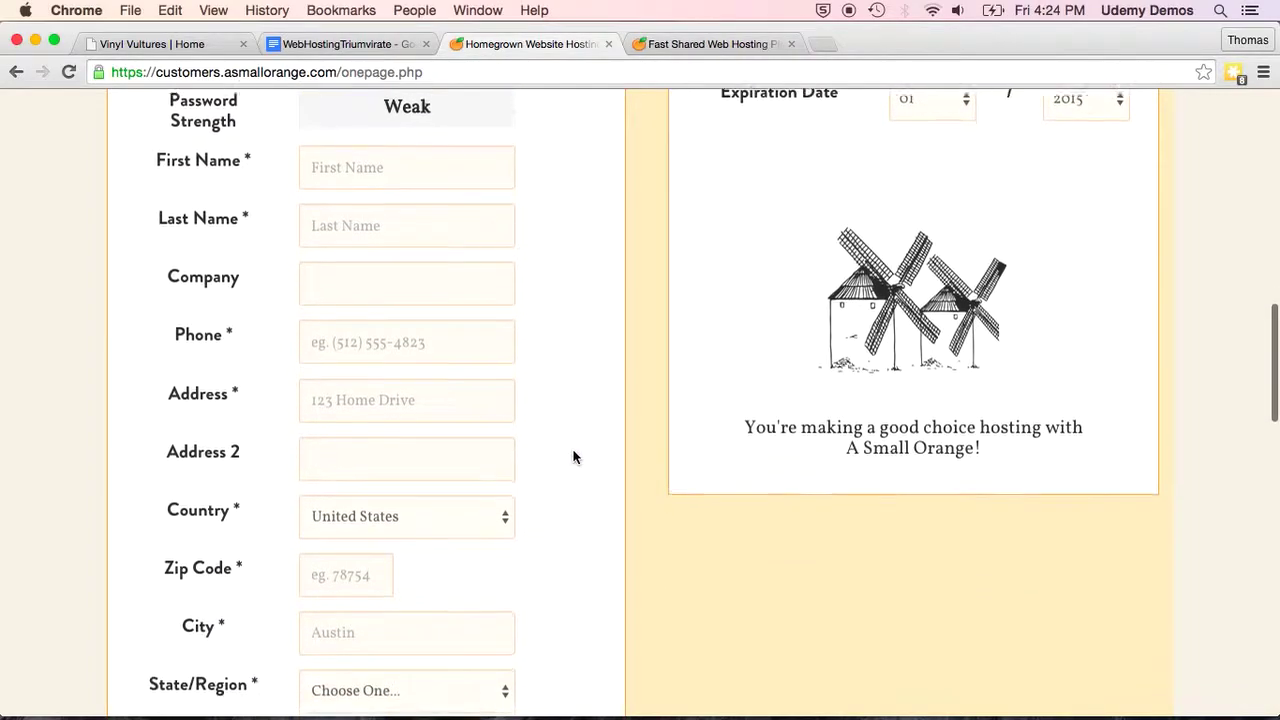
{"action": "scroll", "coordinate": [573, 457], "scroll_direction": "up", "scroll_amount": 10}
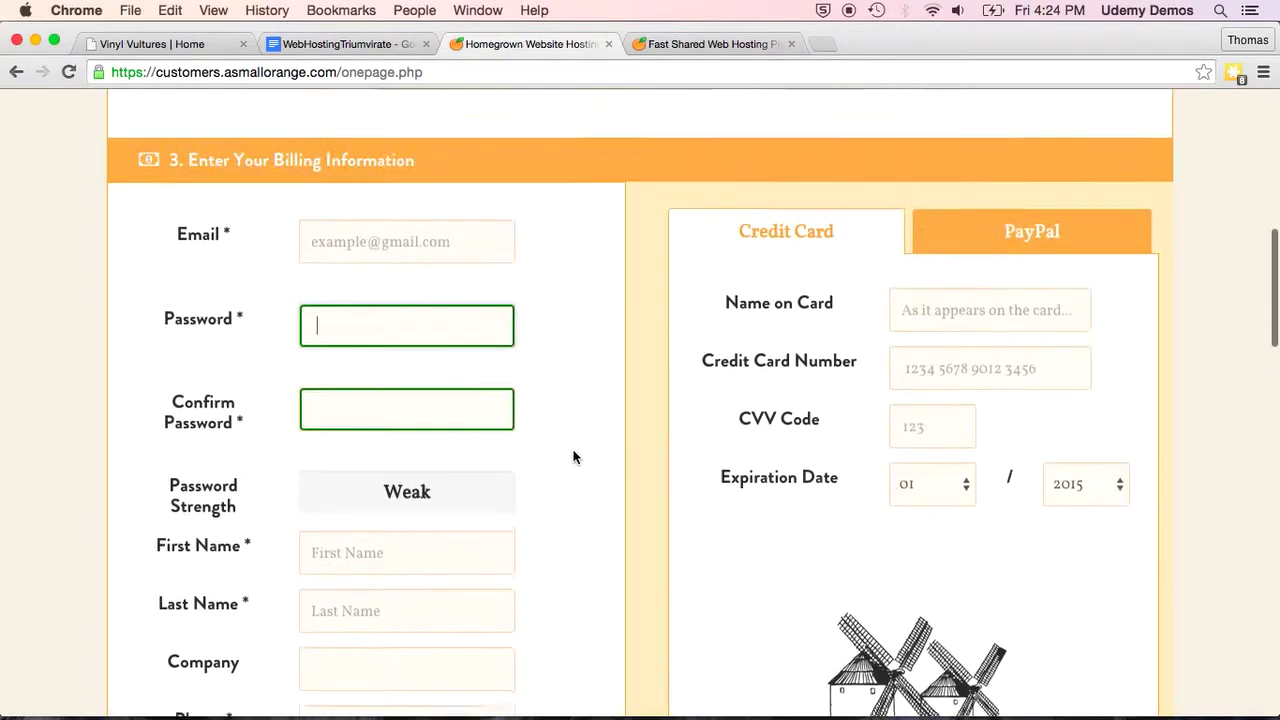
Step: Look through the remaining billing fields and the available security questions under Additional Information, keeping the default question
{"action": "scroll", "coordinate": [573, 457], "scroll_direction": "down", "scroll_amount": 1}
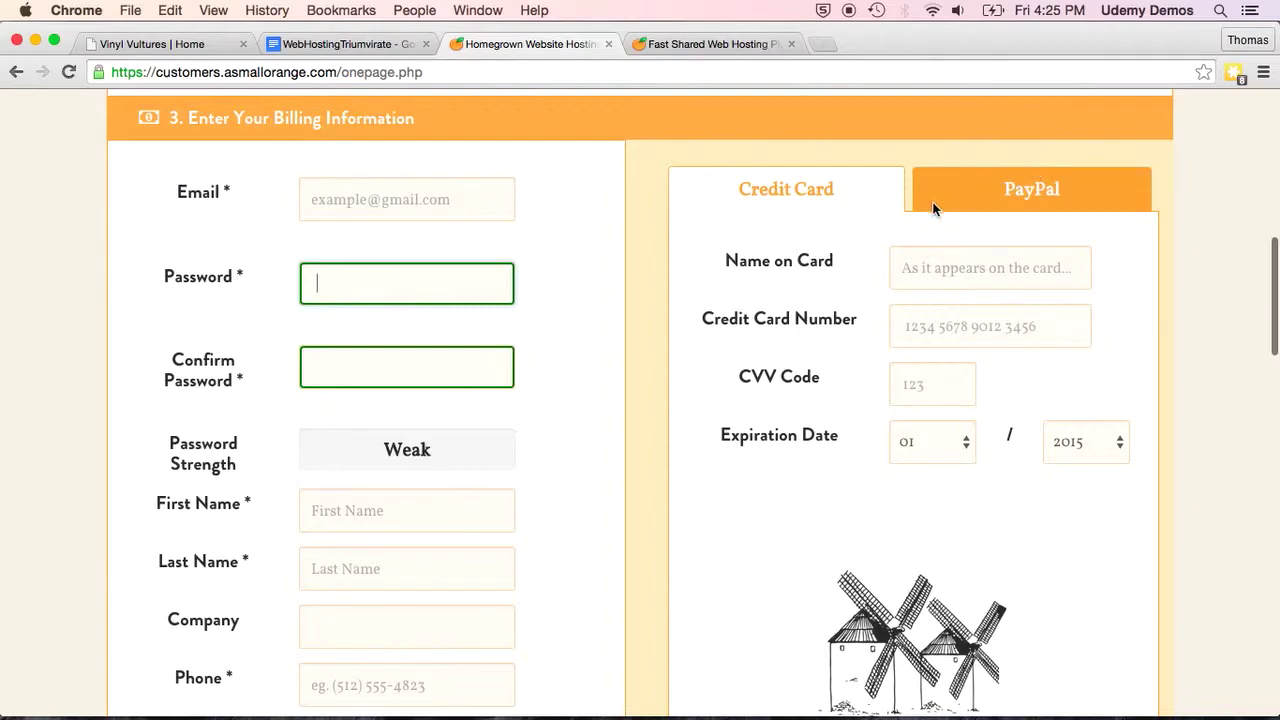
{"action": "scroll", "coordinate": [840, 397], "scroll_direction": "down", "scroll_amount": 5}
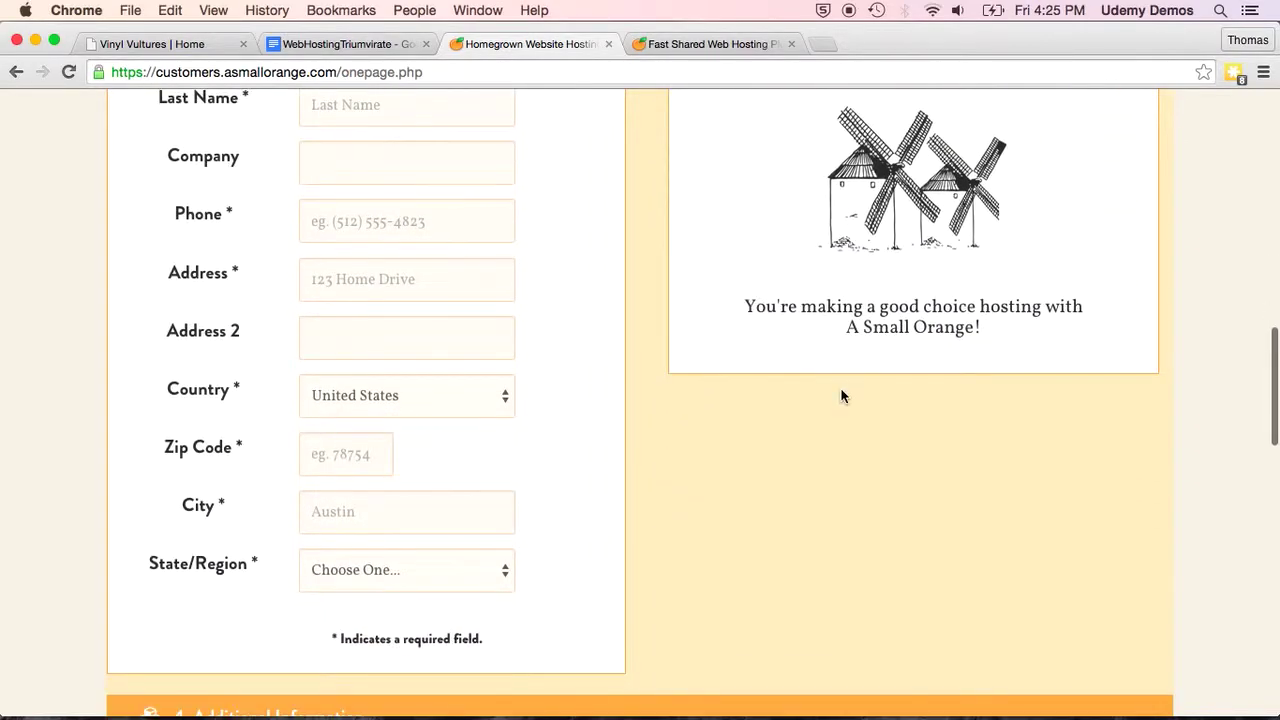
{"action": "scroll", "coordinate": [840, 397], "scroll_direction": "down", "scroll_amount": 3}
{"action": "scroll", "coordinate": [840, 397], "scroll_direction": "down", "scroll_amount": 1}
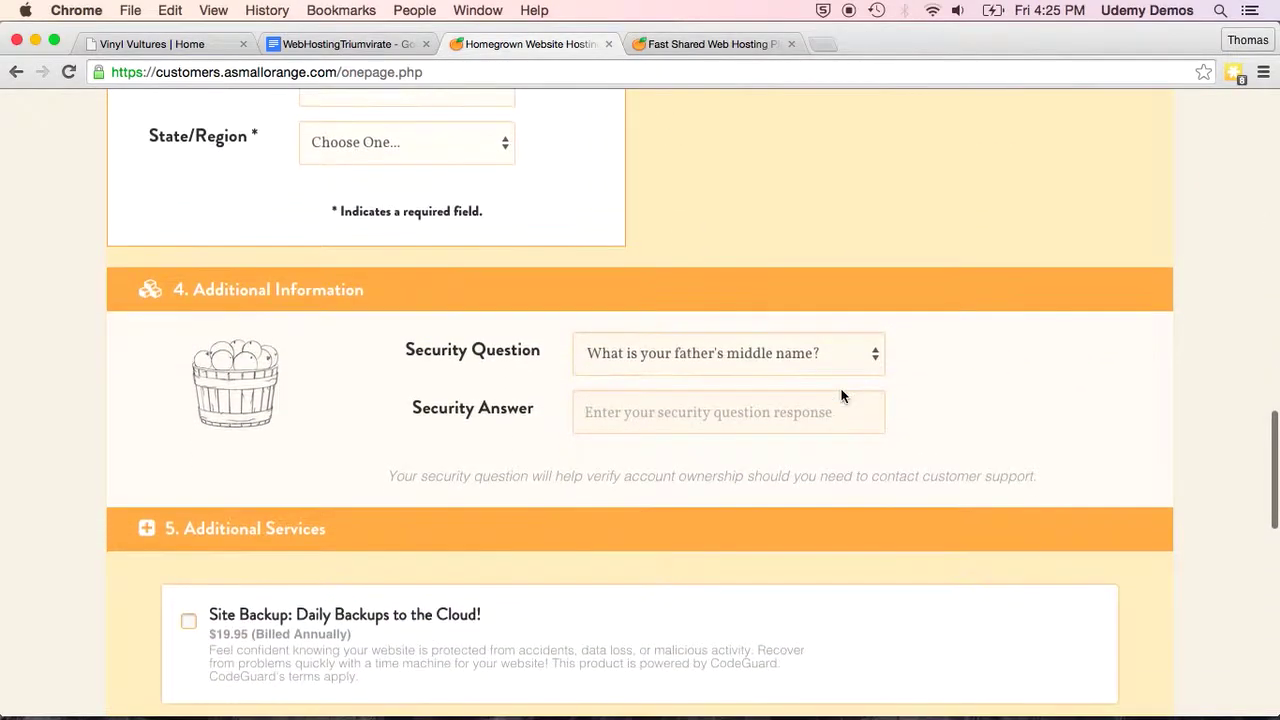
{"action": "left_click", "coordinate": [873, 355]}
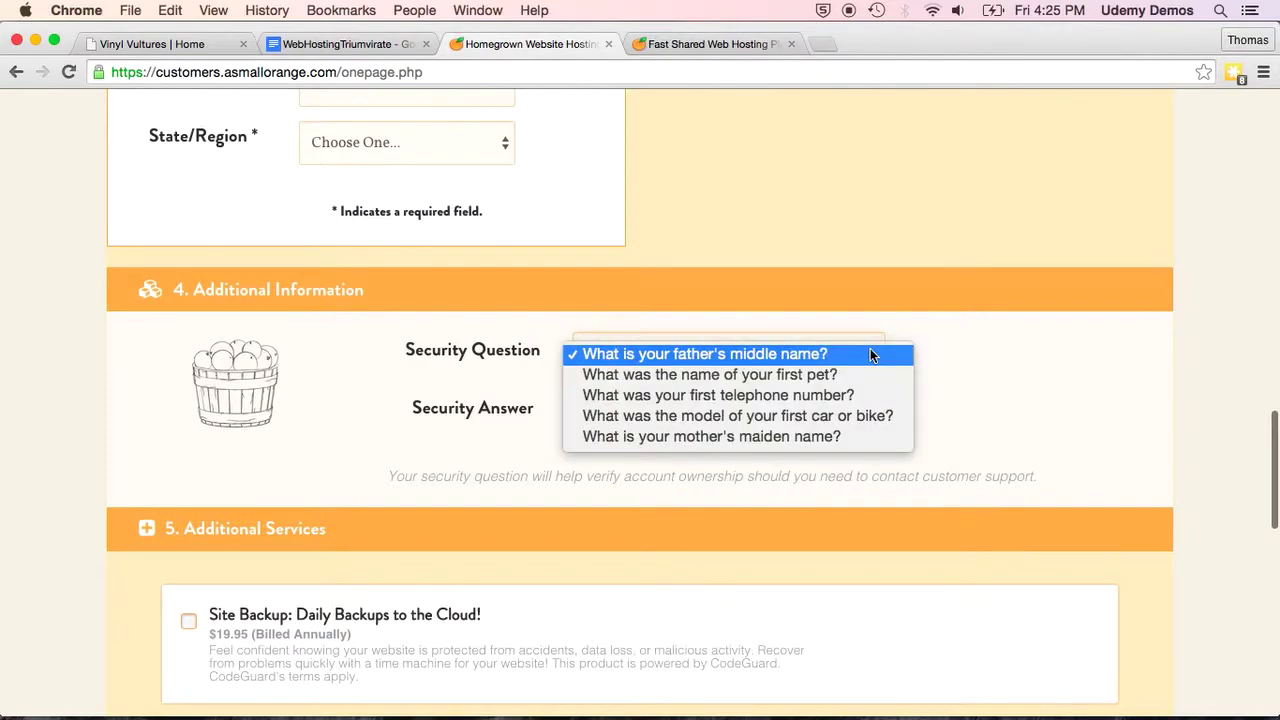
{"action": "left_click", "coordinate": [984, 314]}
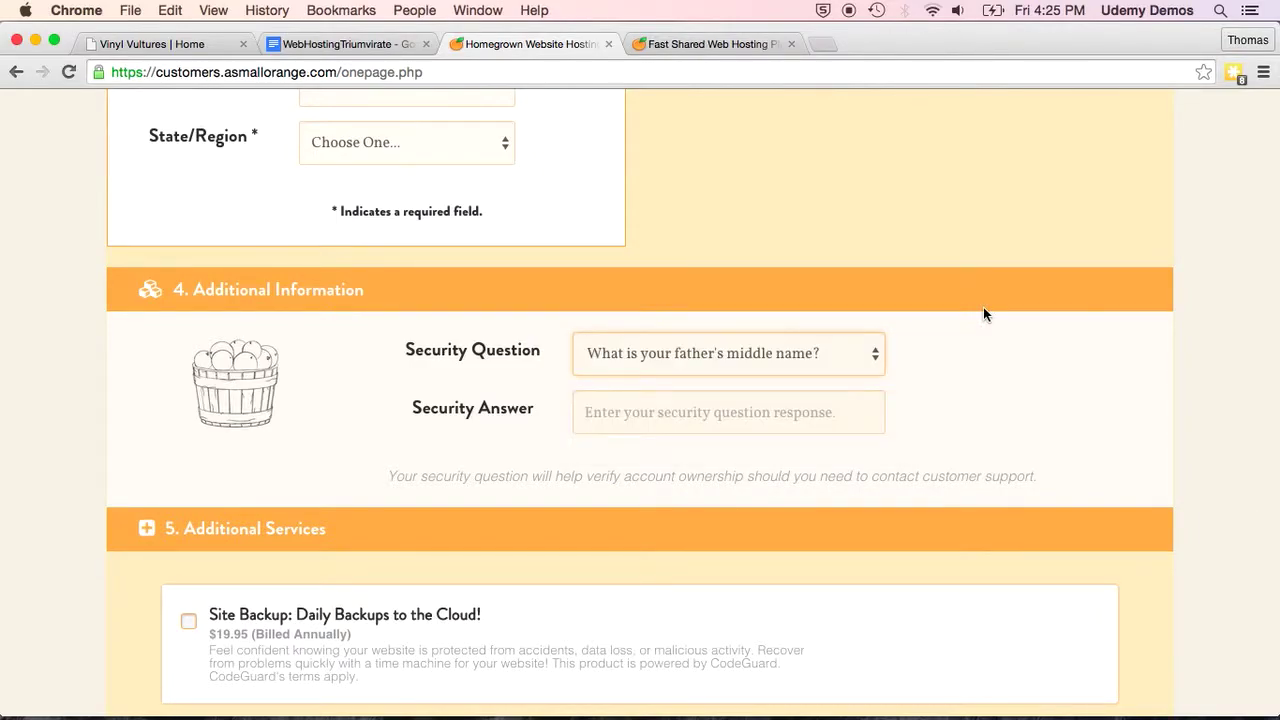
Step: Review the optional Site Backup, Secure and Accelerate Your Site, and Priority Support services without adding any
{"action": "scroll", "coordinate": [984, 314], "scroll_direction": "down", "scroll_amount": 5}
{"action": "scroll", "coordinate": [984, 314], "scroll_direction": "down", "scroll_amount": 2}
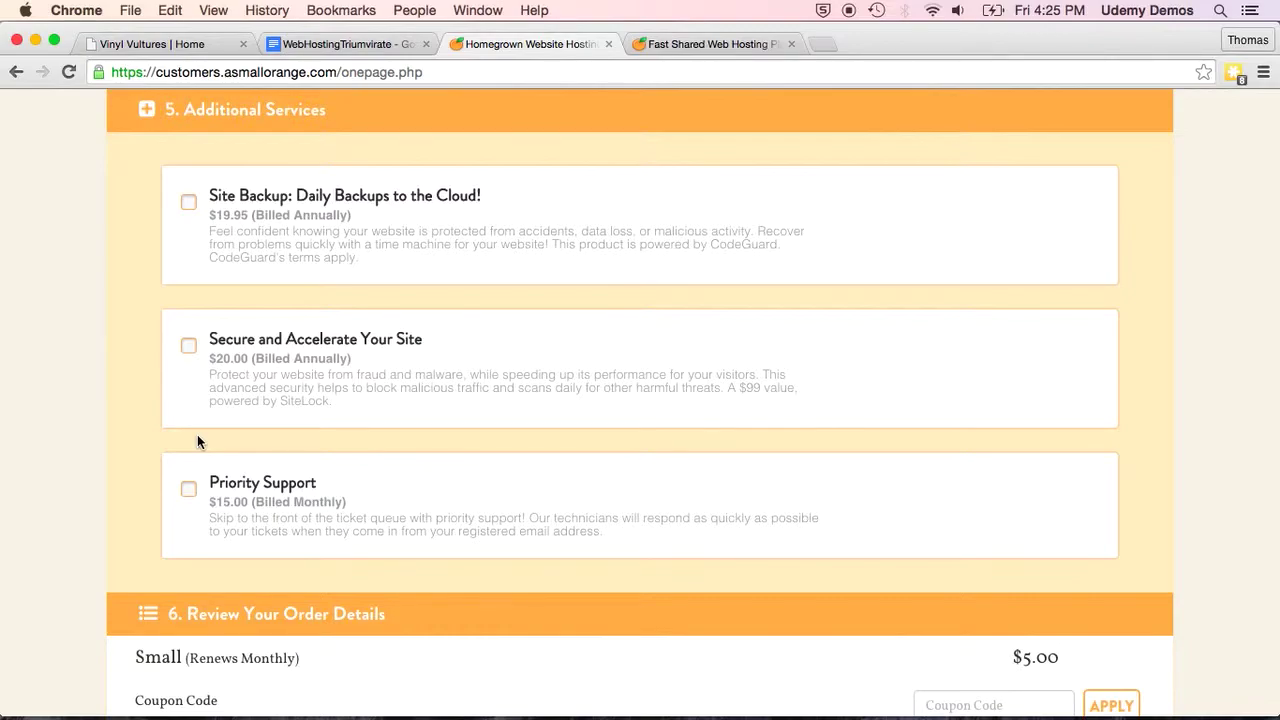
{"action": "scroll", "coordinate": [197, 437], "scroll_direction": "down", "scroll_amount": 2}
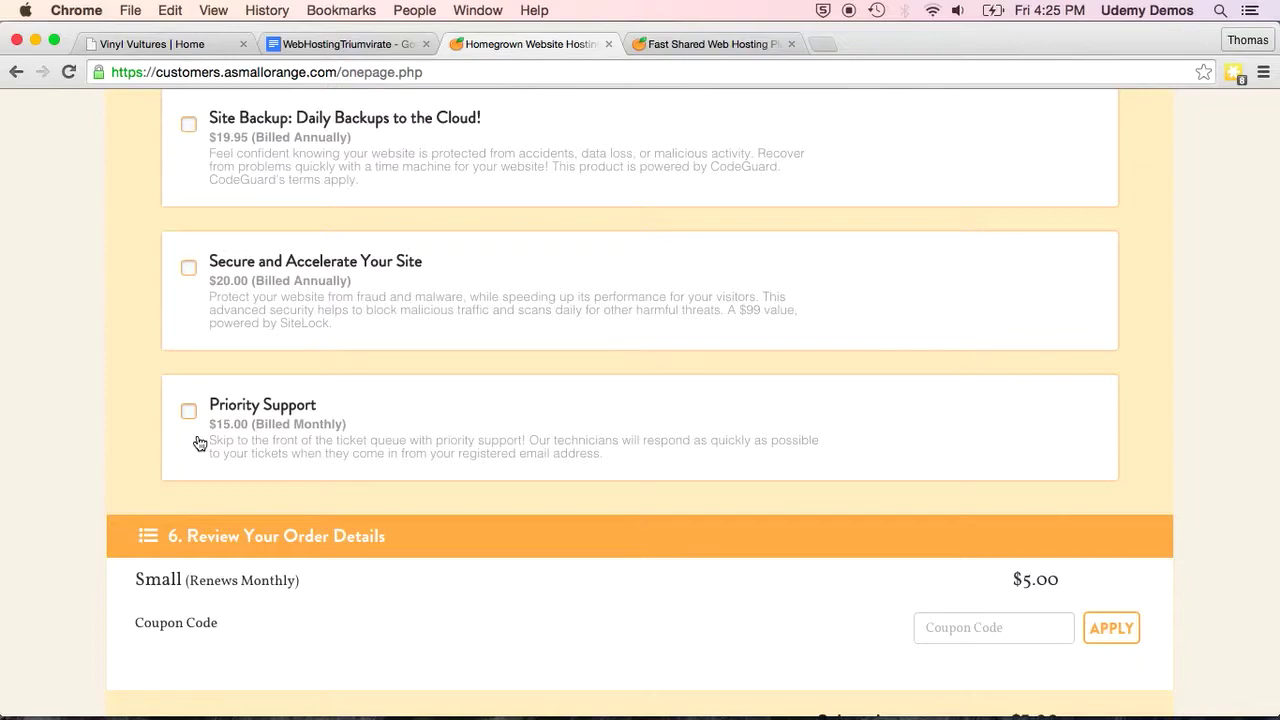
Step: Examine the order details, coupon code field and terms agreement, and look back over the form from the hosting plan
{"action": "scroll", "coordinate": [200, 443], "scroll_direction": "down", "scroll_amount": 6}
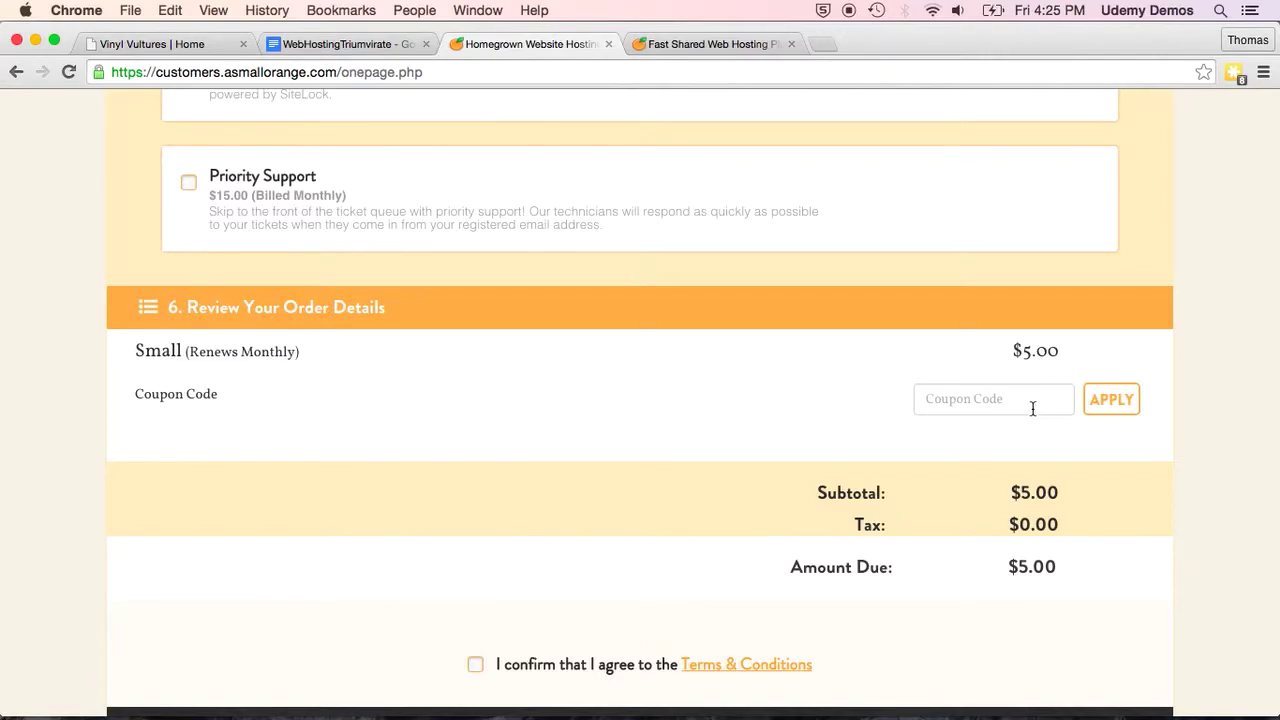
{"action": "left_click", "coordinate": [990, 402]}
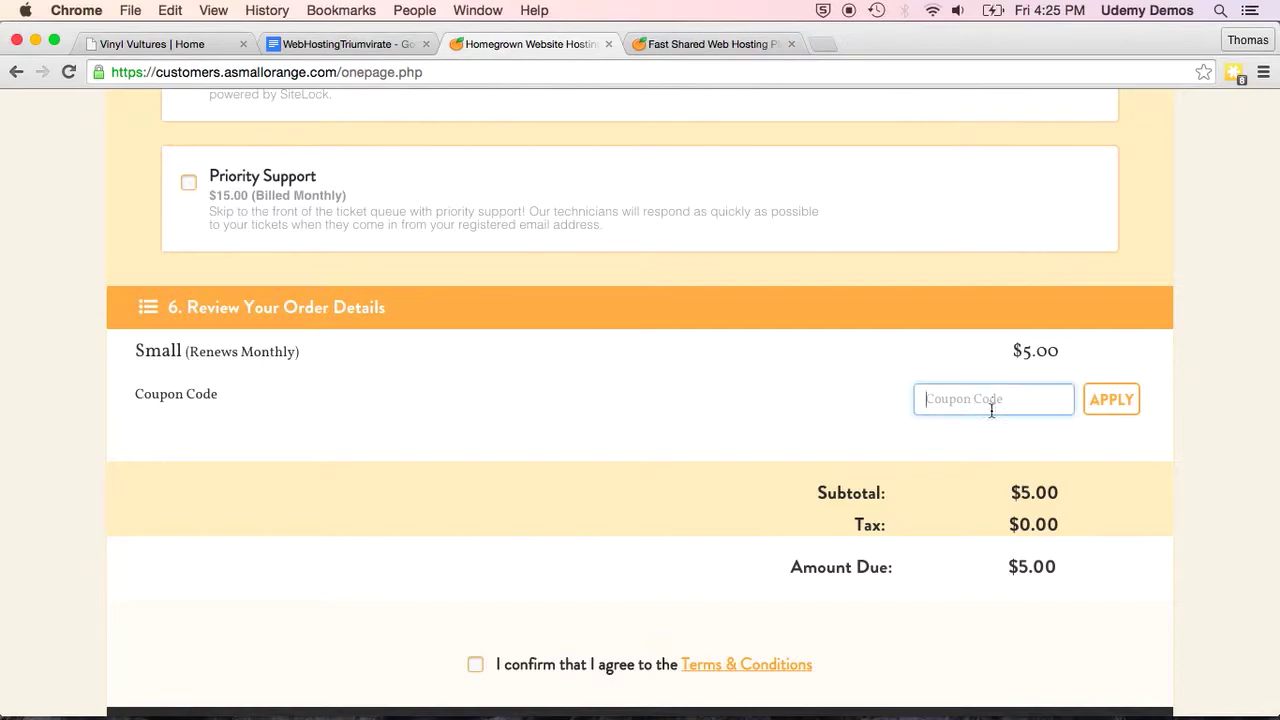
{"action": "scroll", "coordinate": [886, 463], "scroll_direction": "down", "scroll_amount": 4}
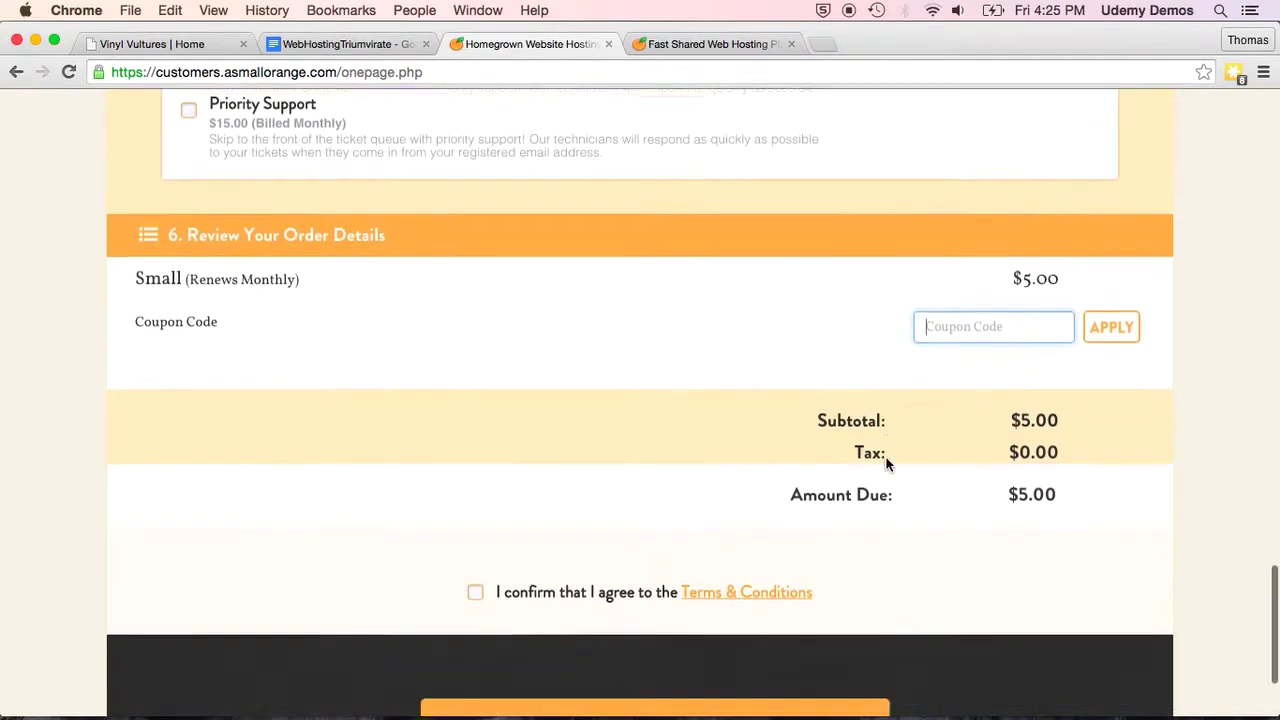
{"action": "scroll", "coordinate": [886, 463], "scroll_direction": "down", "scroll_amount": 1}
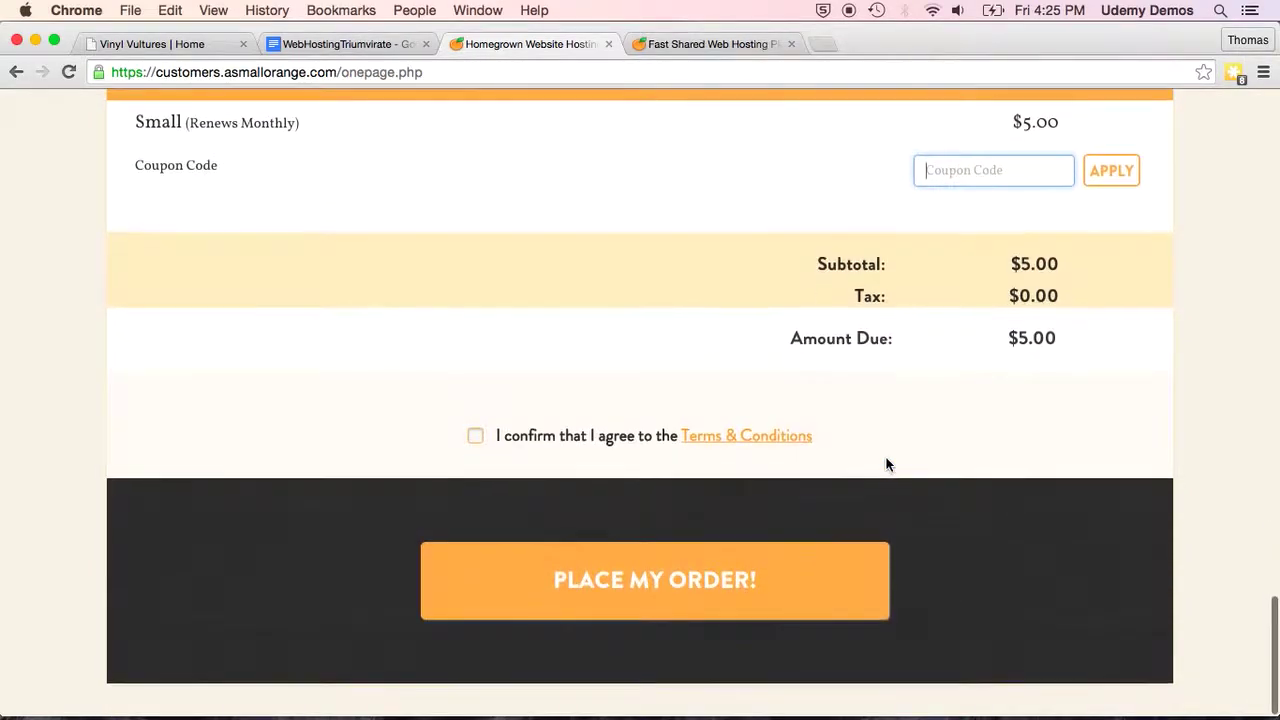
{"action": "left_click", "coordinate": [600, 580]}
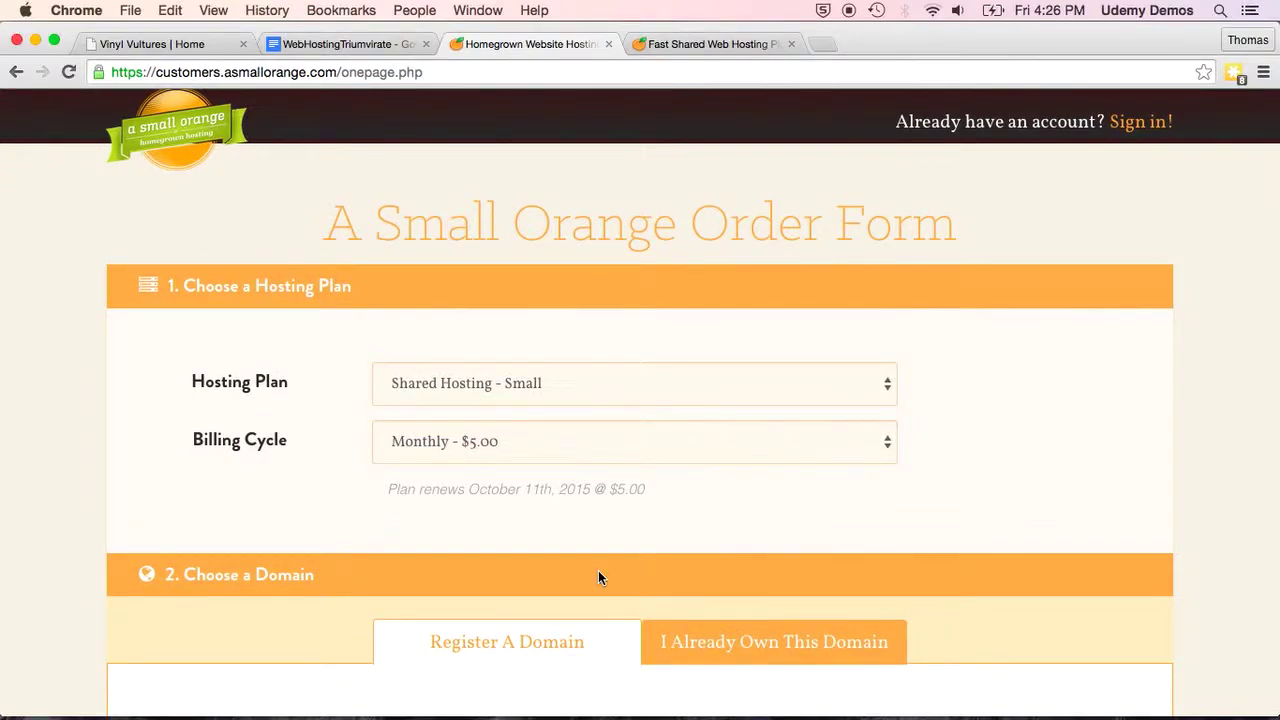
{"action": "scroll", "coordinate": [598, 577], "scroll_direction": "down", "scroll_amount": 15}
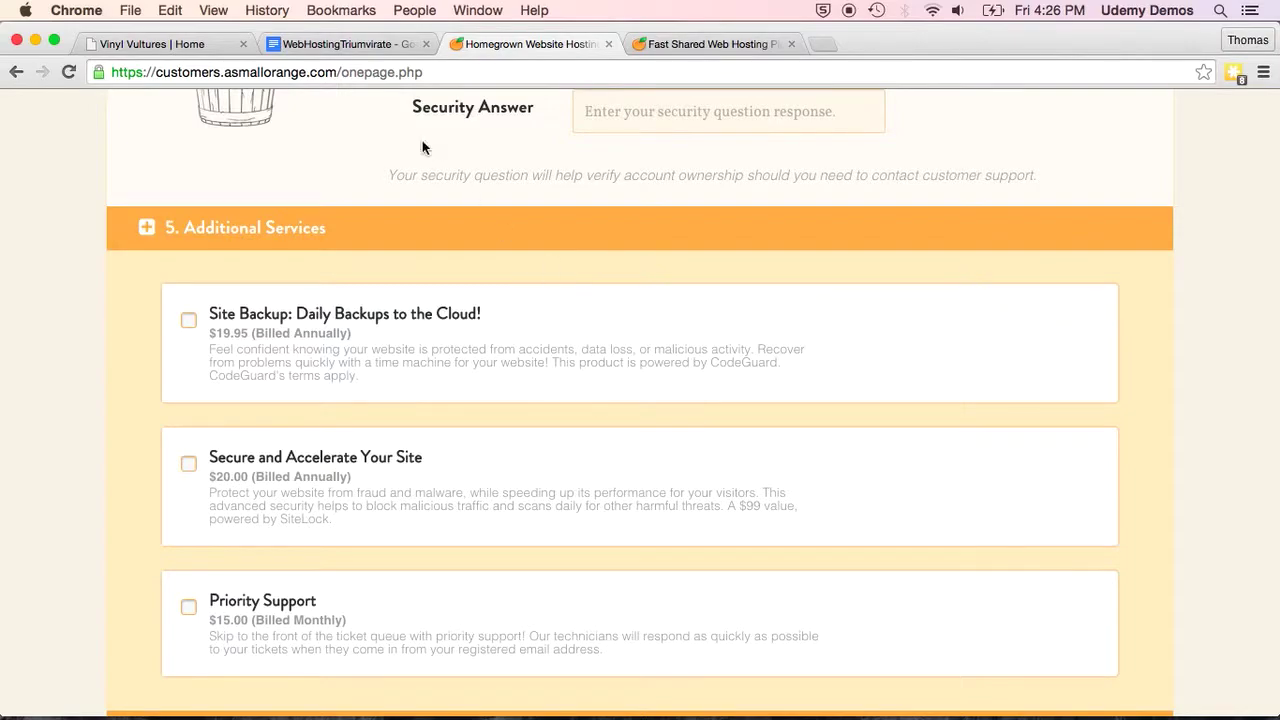
Step: Consult the hosting definitions in the WebHostingTriumvirate document and return to the end of the A Small Orange order form
{"action": "left_click", "coordinate": [356, 44]}
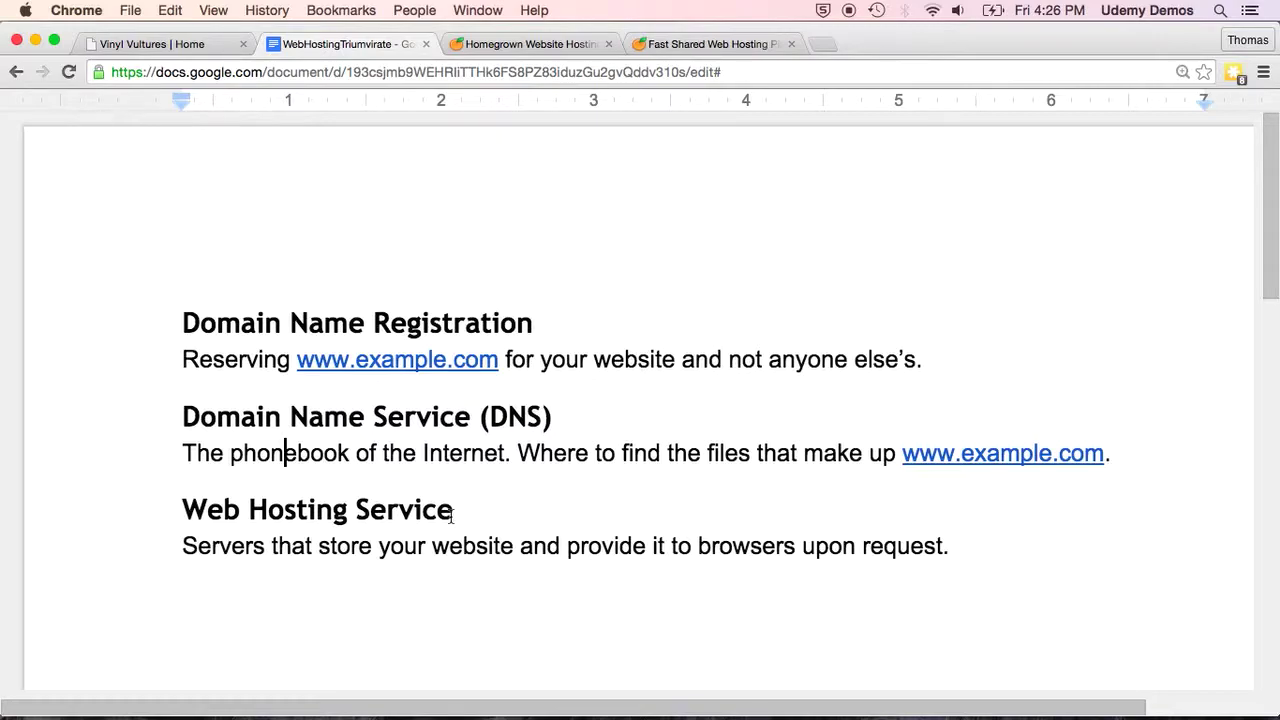
{"action": "left_click", "coordinate": [509, 44]}
{"action": "scroll", "coordinate": [810, 631], "scroll_direction": "down", "scroll_amount": 3}
{"action": "scroll", "coordinate": [810, 631], "scroll_direction": "down", "scroll_amount": 5}
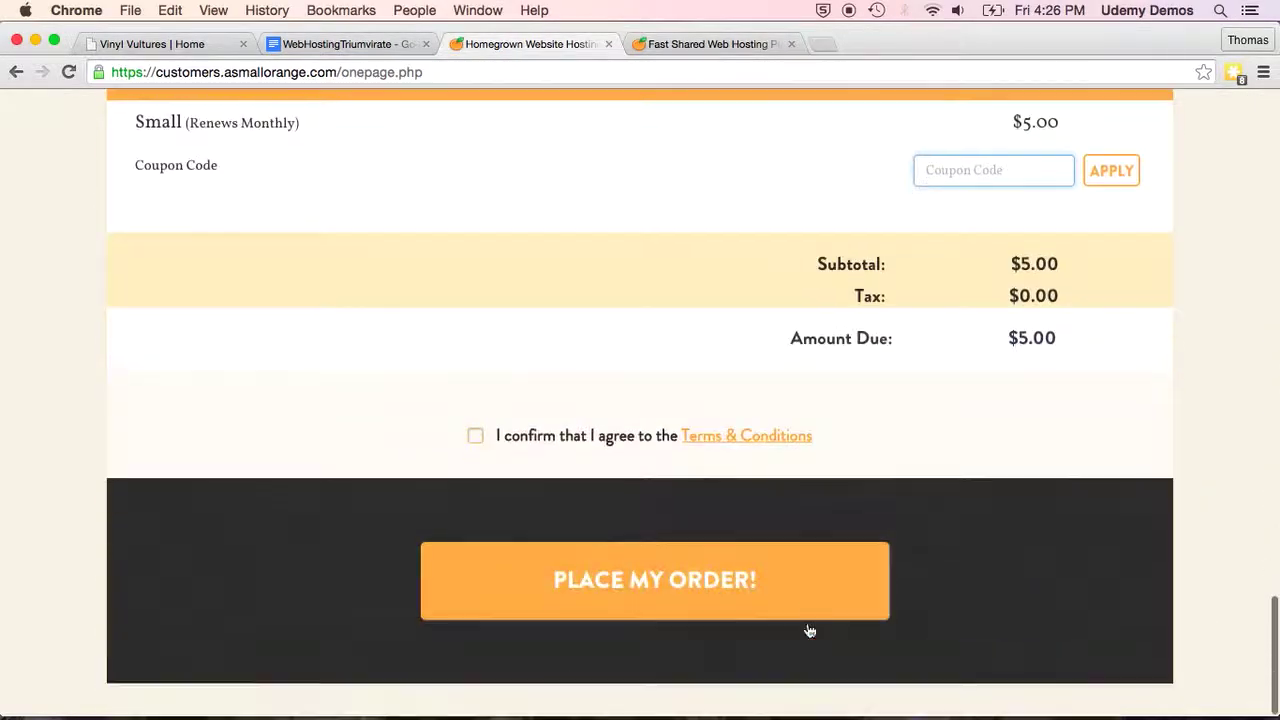